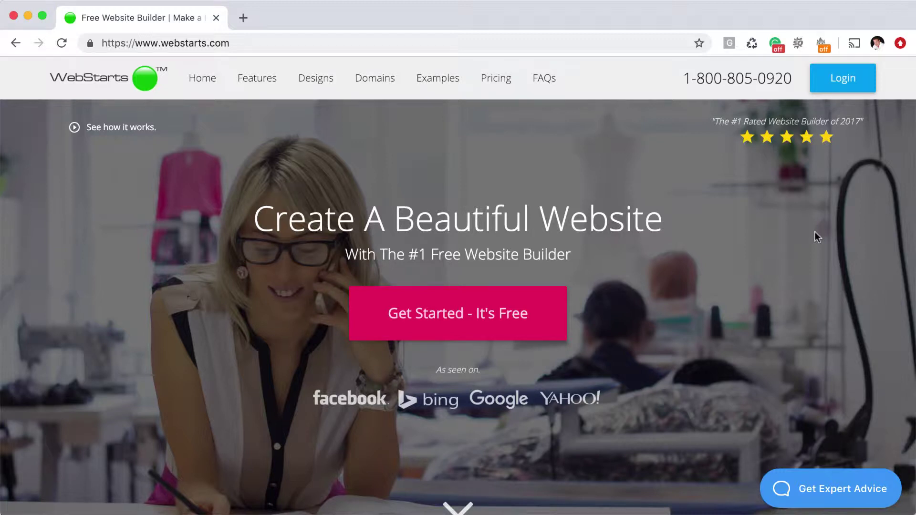
Step: Start a free website and select the Personal Trainer template from the Designs gallery
click(437, 321)
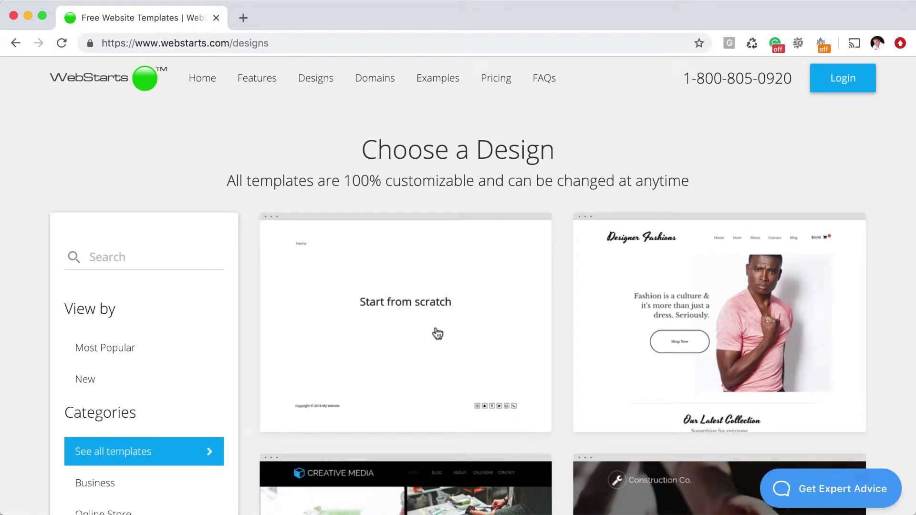
scroll(438, 334, down, 6)
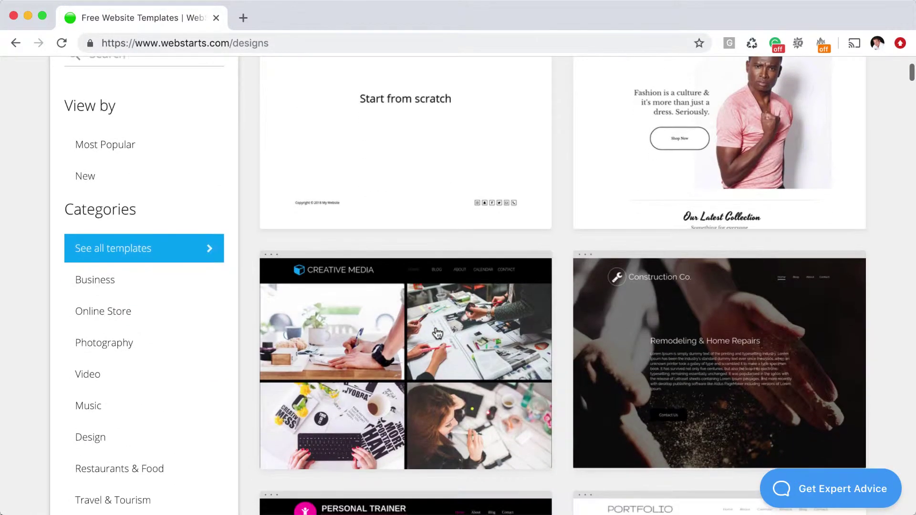
scroll(436, 328, down, 5)
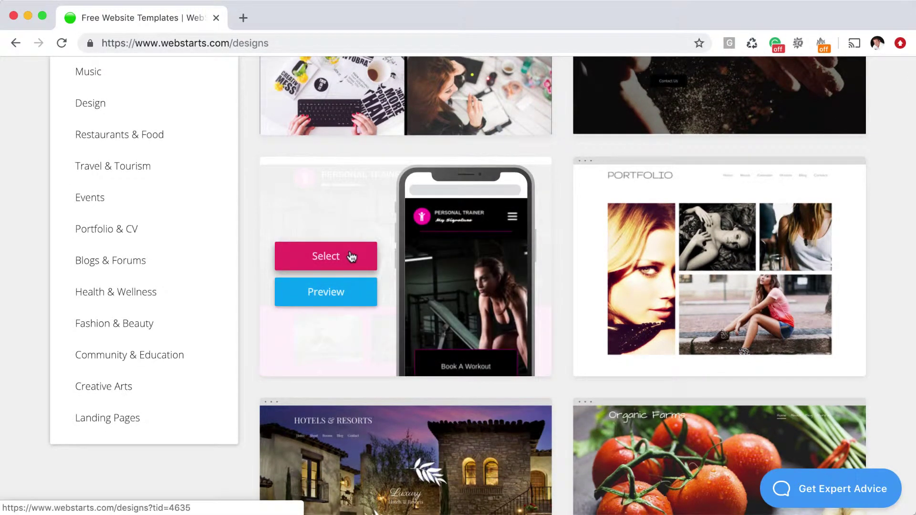
click(352, 256)
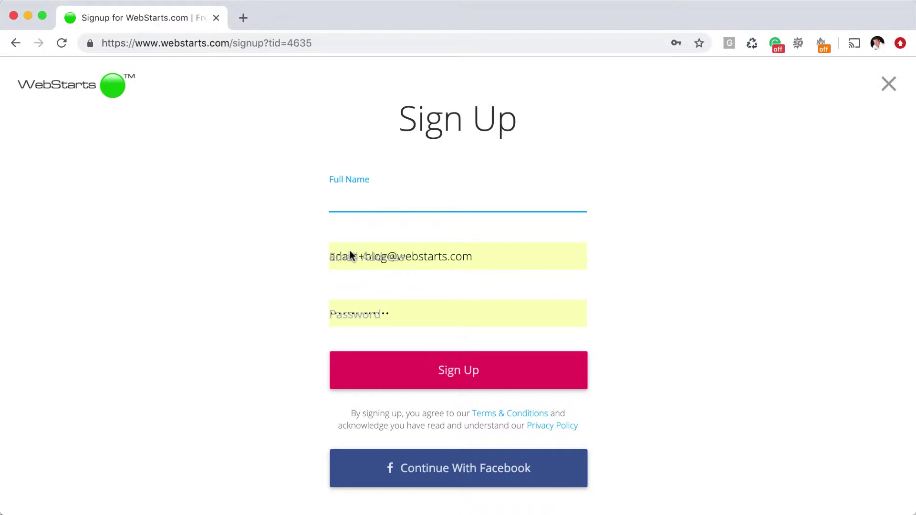
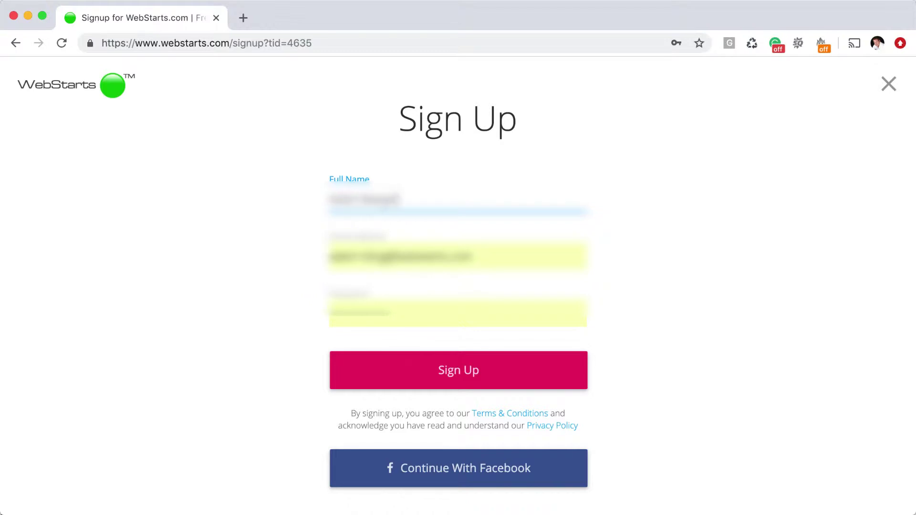
Step: Fill in the full name and e-mail, clear the autofilled password, and submit the sign-up form
key(Tab)
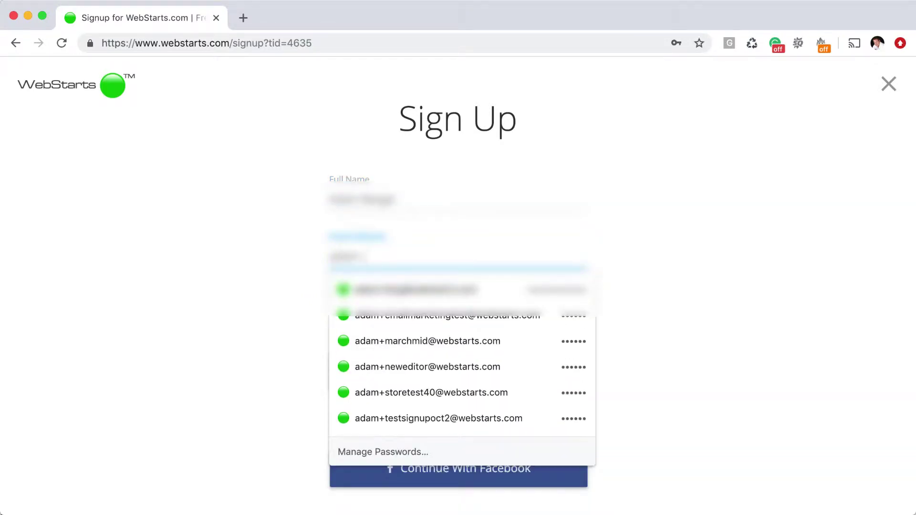
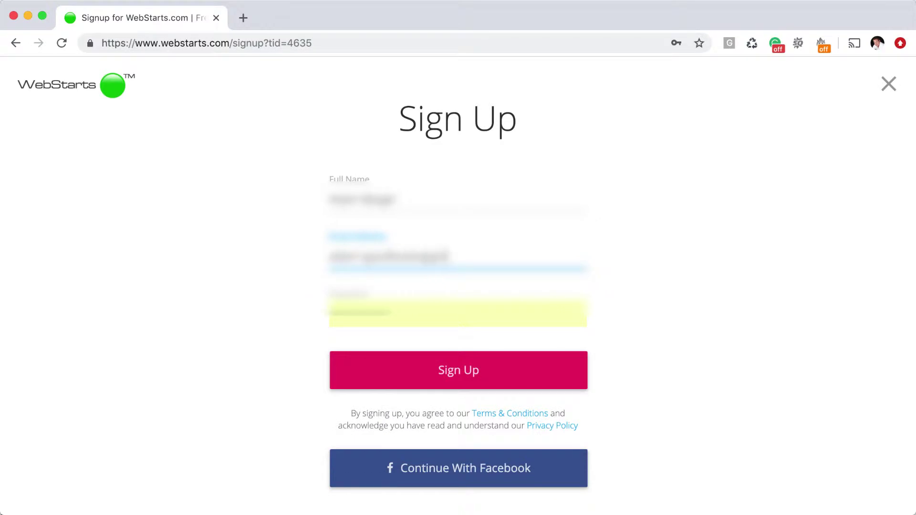
key(Tab)
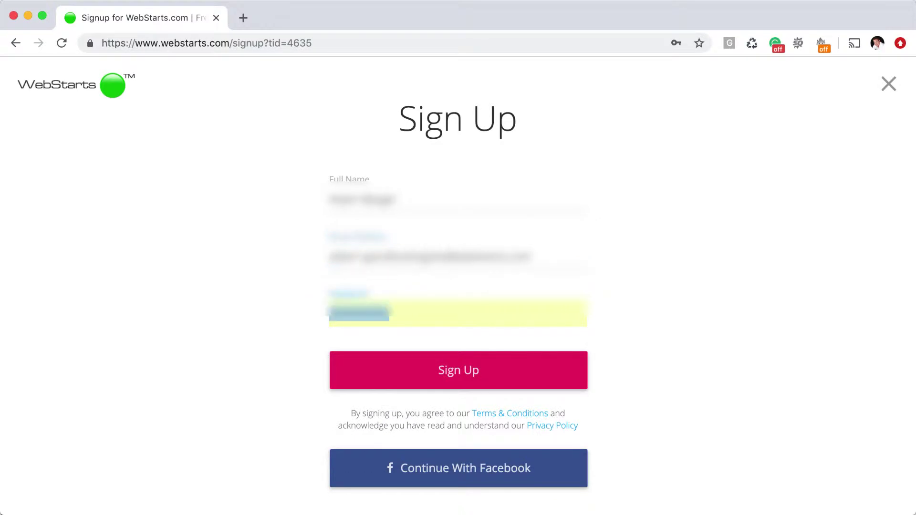
key(BackSpace)
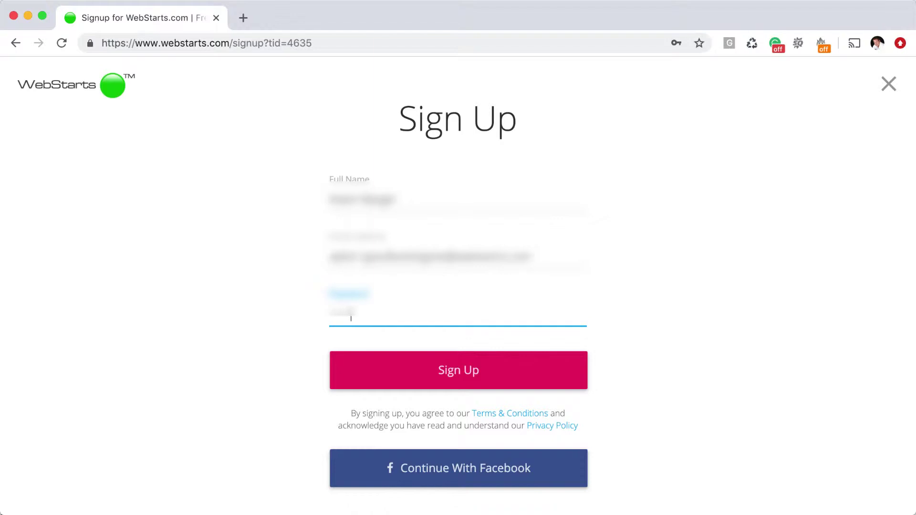
click(430, 378)
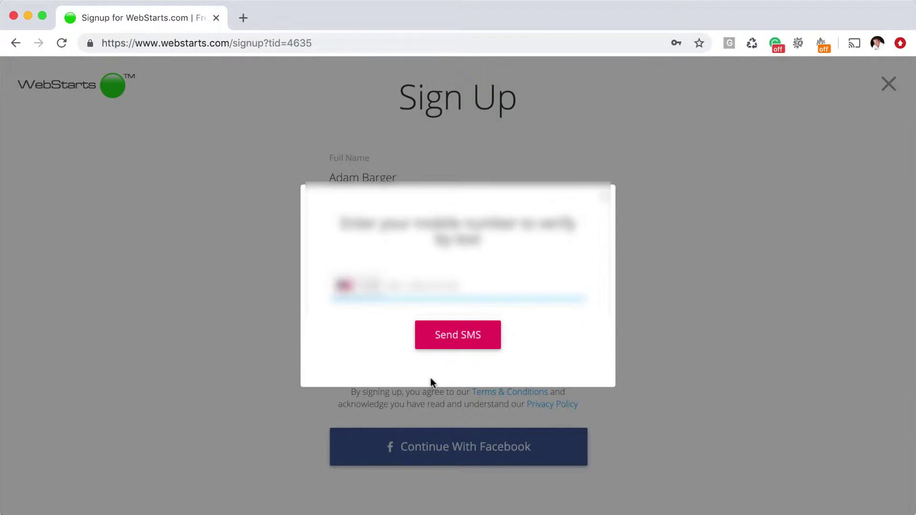
Step: Verify the account by entering the mobile number, then the texted SMS code
text(000000000)
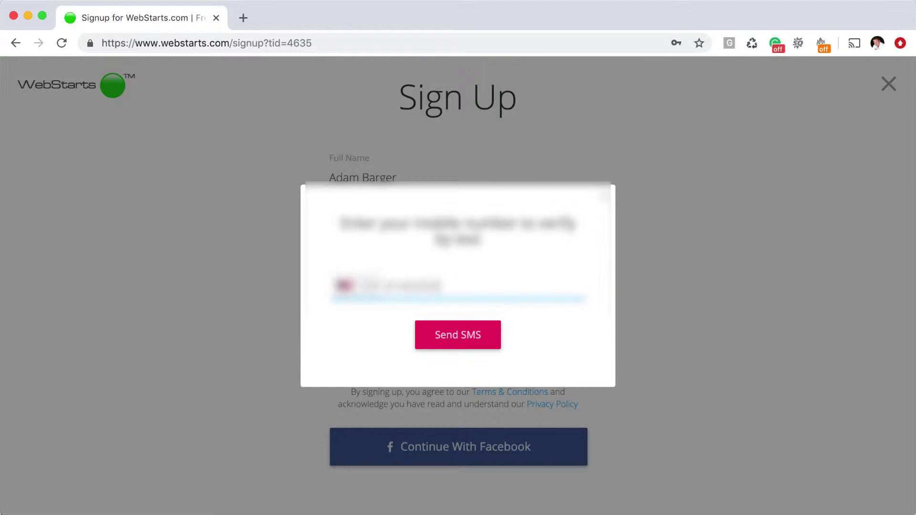
click(488, 339)
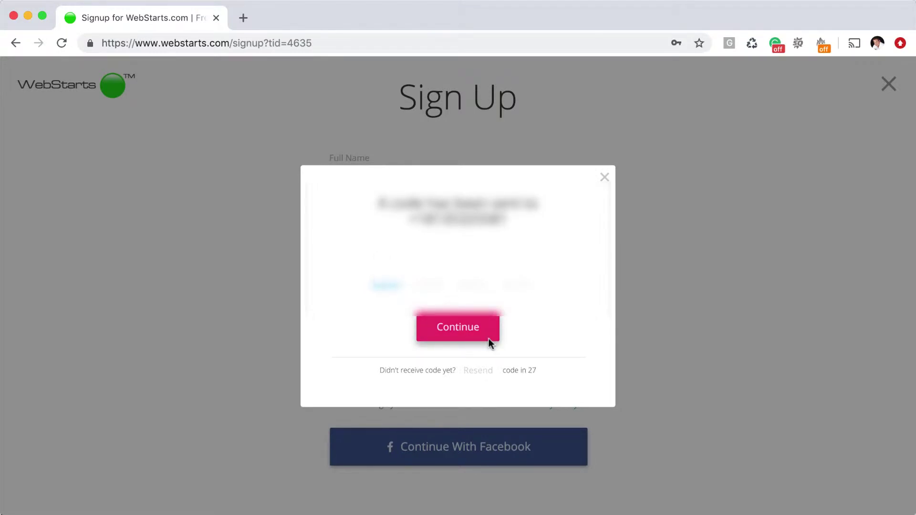
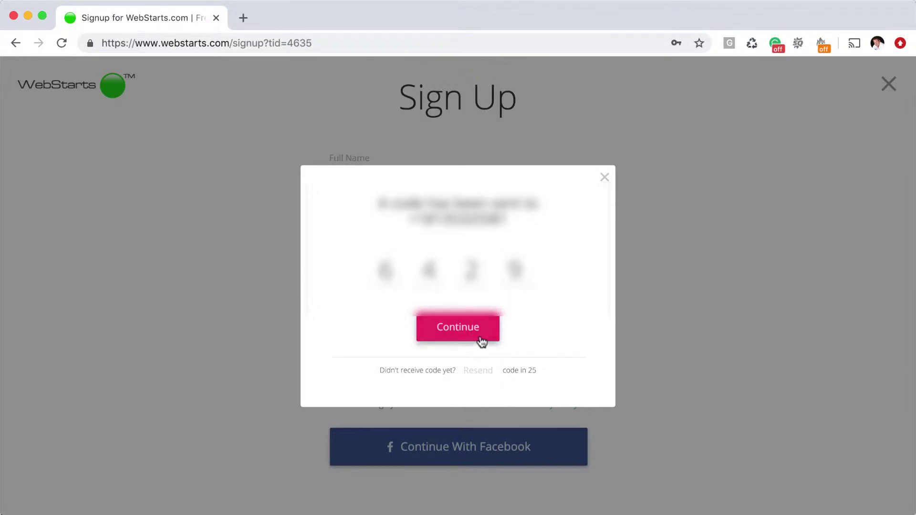
click(480, 338)
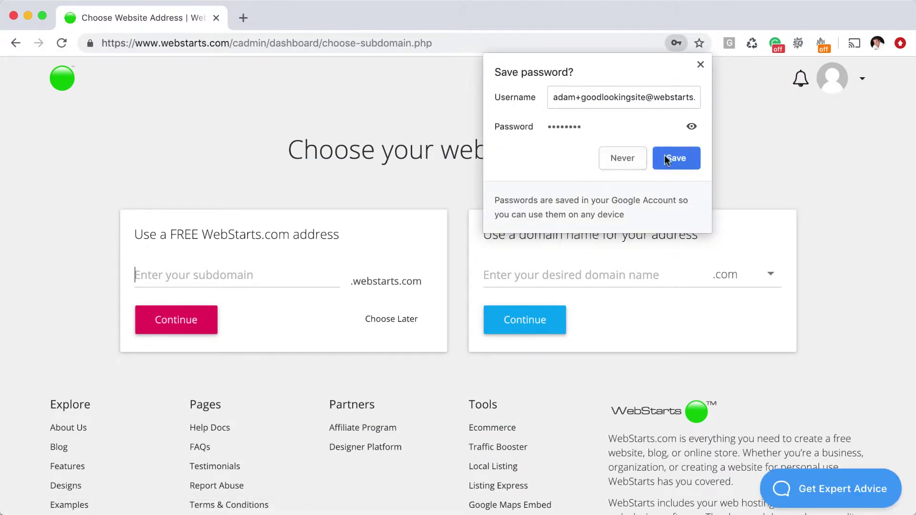
Step: Save the login in Chrome and claim the free subdomain goodlookingsite.webstarts.com
click(673, 159)
text(good)
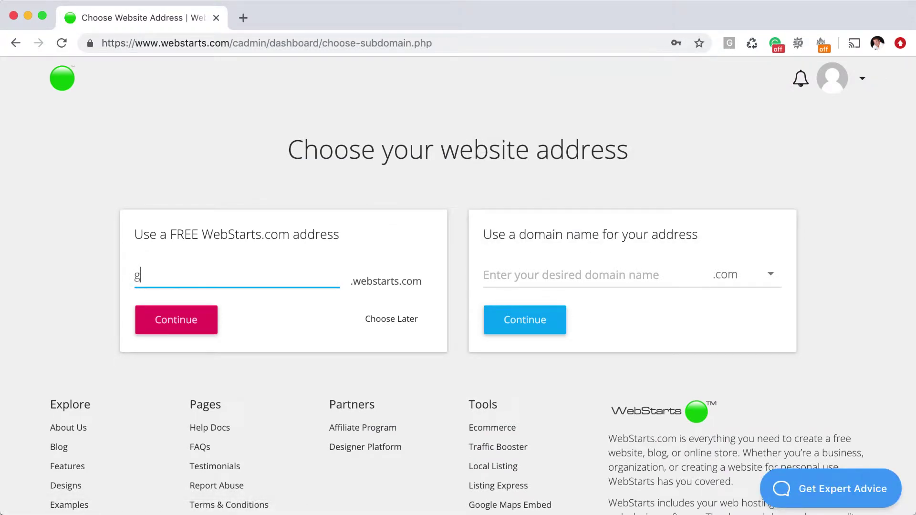
text(lookingsite)
click(199, 327)
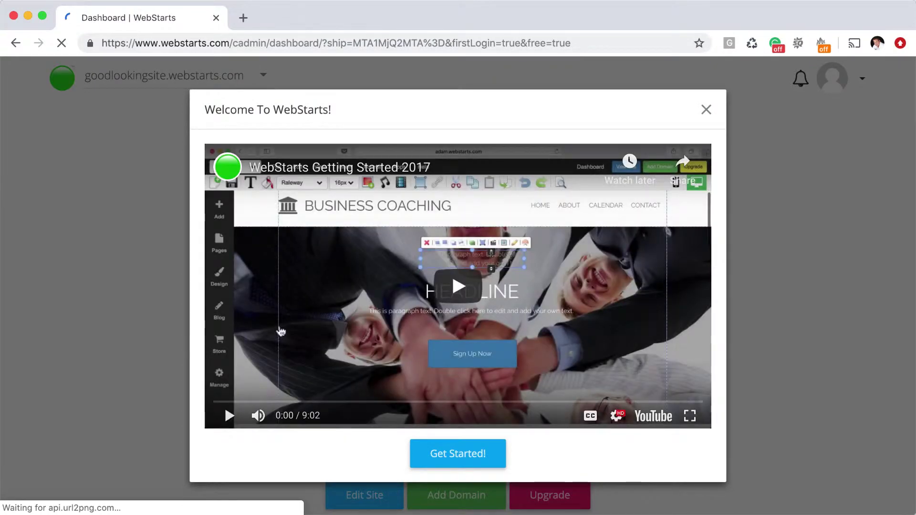
Step: Dismiss the Welcome video and open the Personal Trainer site in the editor
click(706, 110)
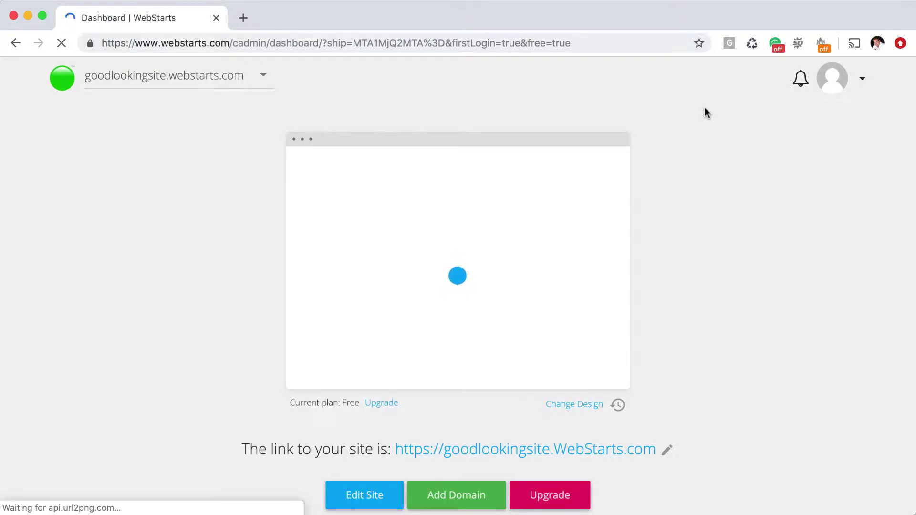
mouse_move(443, 236)
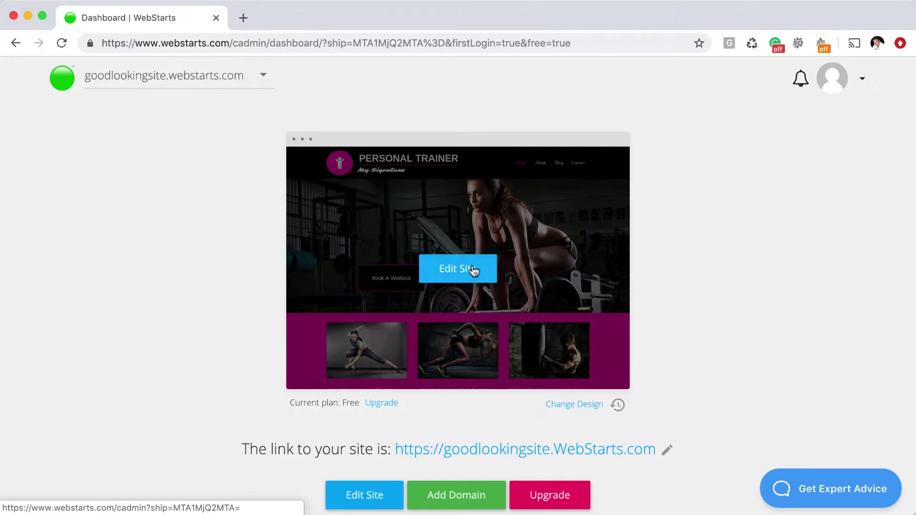
click(473, 270)
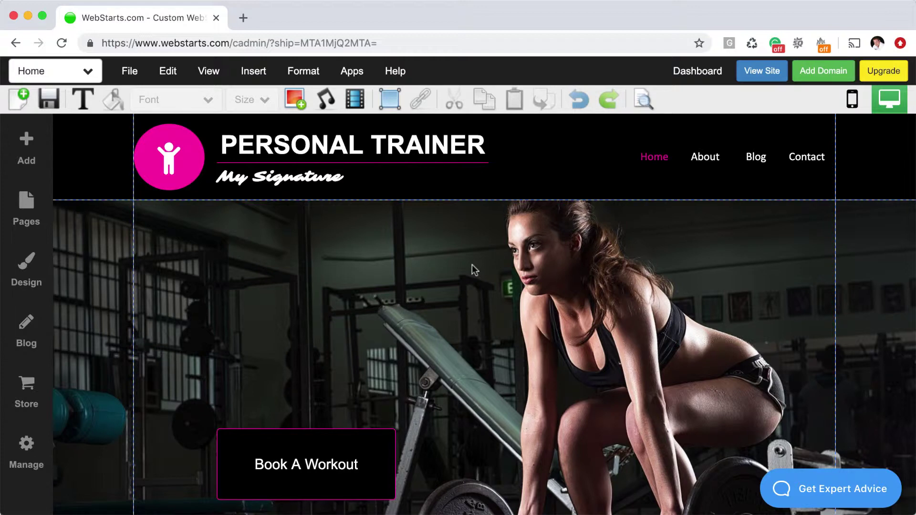
Step: Shift the Book A Workout button slightly left on the hero image
scroll(405, 388, down, 3)
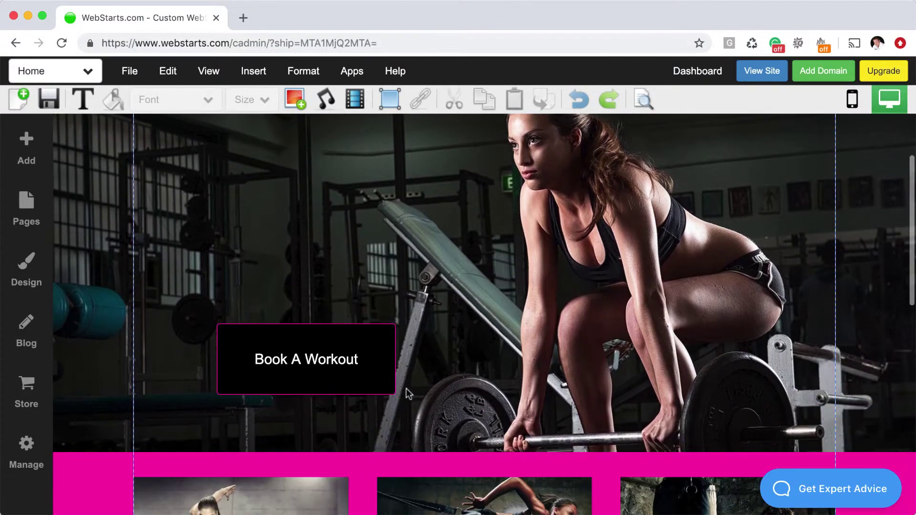
scroll(405, 388, up, 2)
click(350, 450)
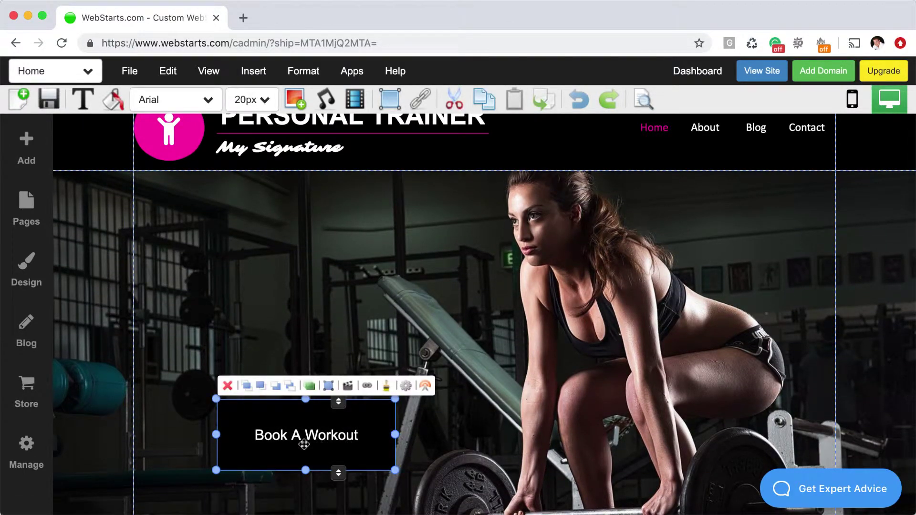
mouse_move(289, 443)
mouse_down()
mouse_move(533, 337)
mouse_move(421, 267)
mouse_move(282, 278)
mouse_move(274, 409)
mouse_move(277, 440)
mouse_move(291, 441)
mouse_up()
Step: Select the logo header strip and the black footer section to inspect them
scroll(294, 438, up, 1)
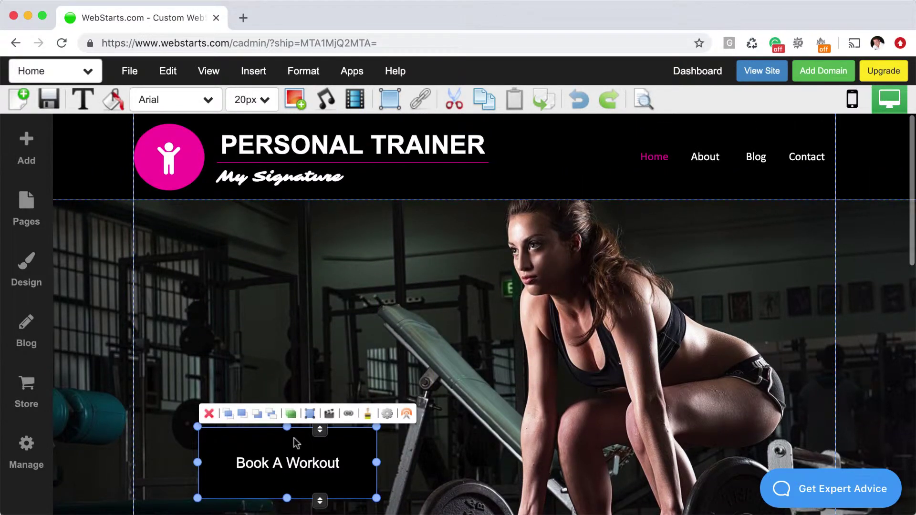
click(108, 186)
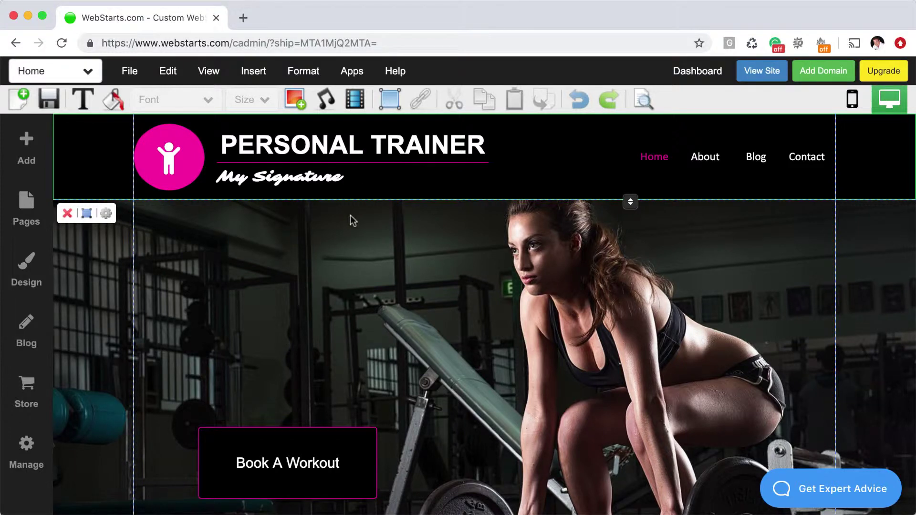
scroll(352, 218, down, 1)
scroll(350, 216, down, 5)
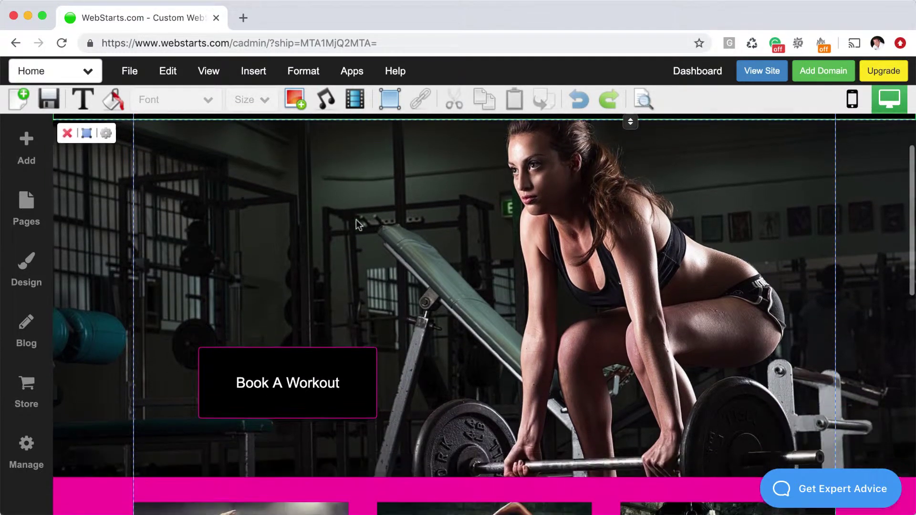
scroll(234, 241, down, 8)
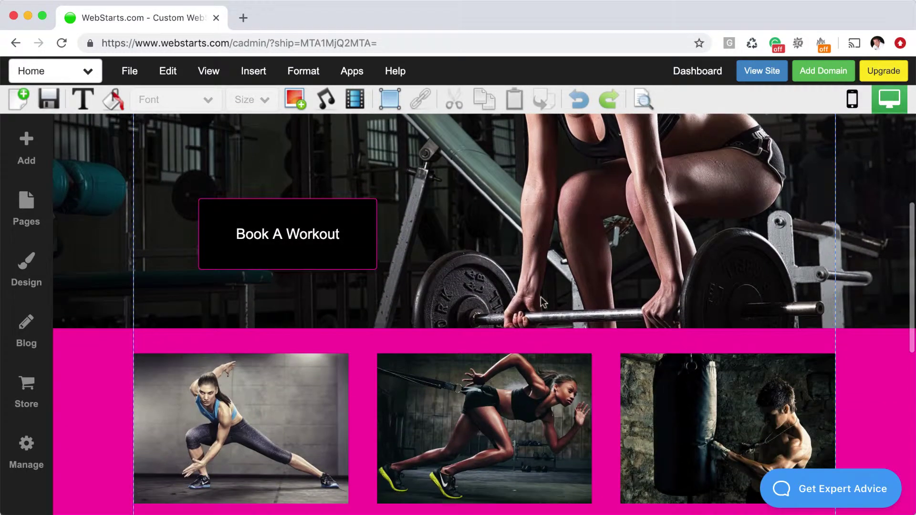
scroll(542, 303, down, 14)
click(122, 389)
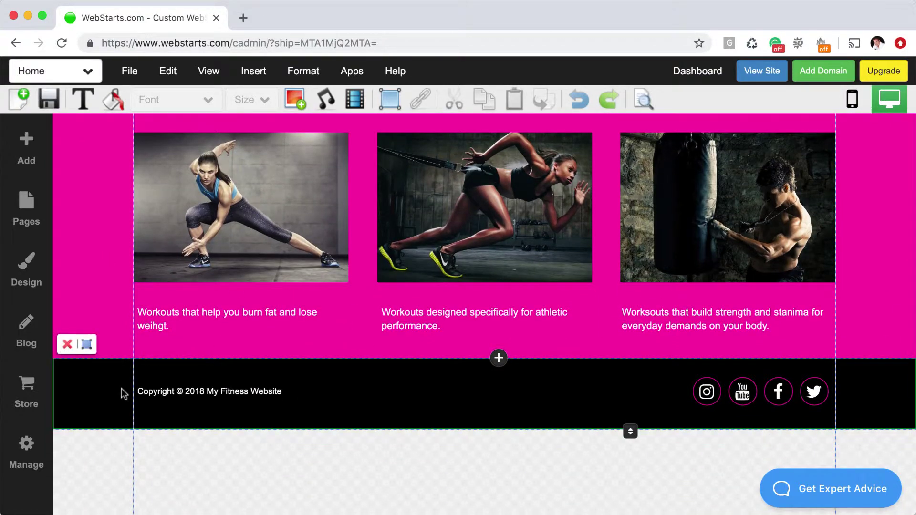
scroll(123, 393, up, 20)
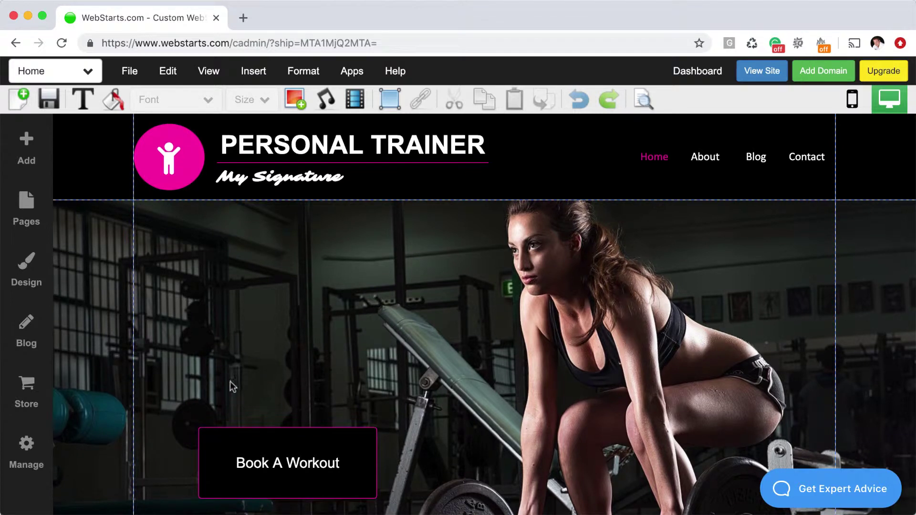
Step: Move the three workout photos lower in the pink section, level with each other
click(272, 438)
scroll(273, 438, down, 3)
scroll(272, 438, down, 6)
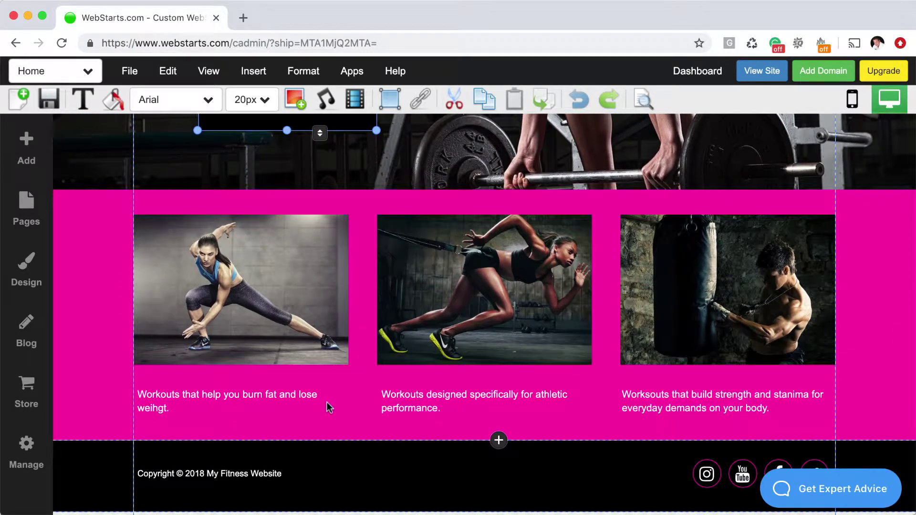
scroll(326, 403, down, 1)
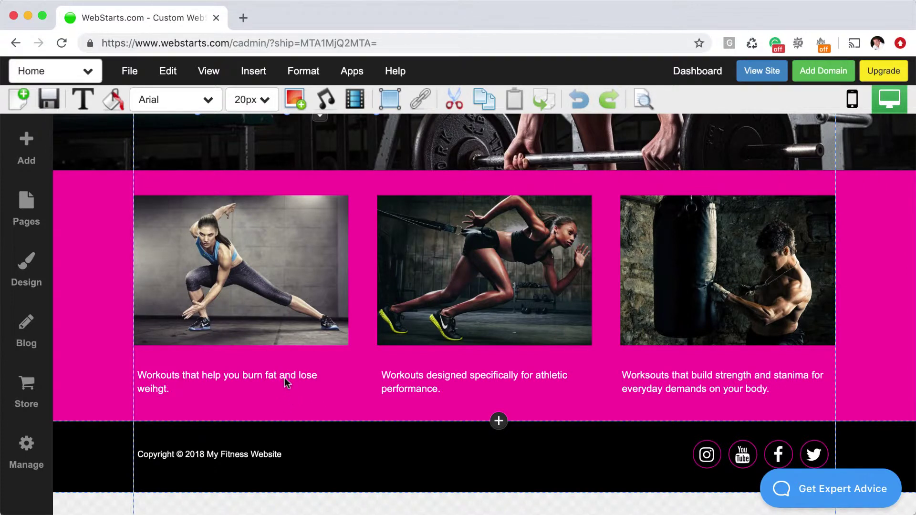
click(294, 330)
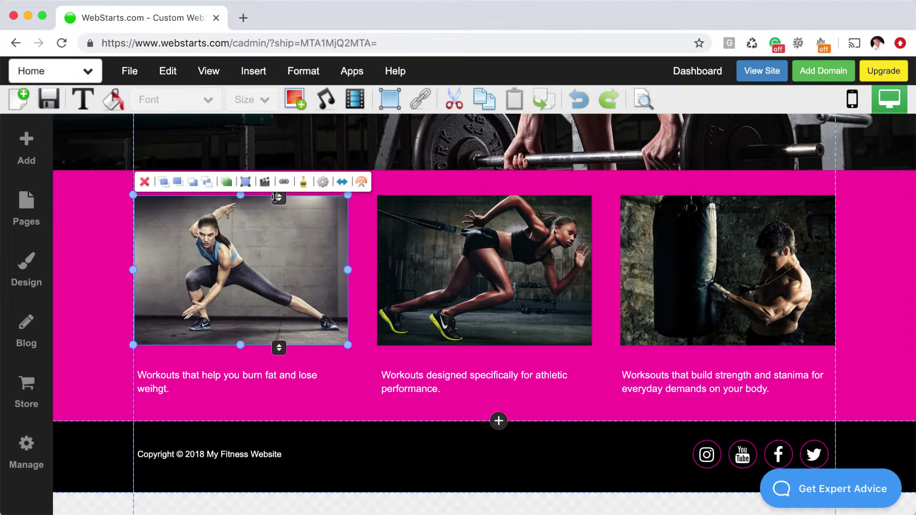
drag(279, 198, 292, 252)
click(458, 246)
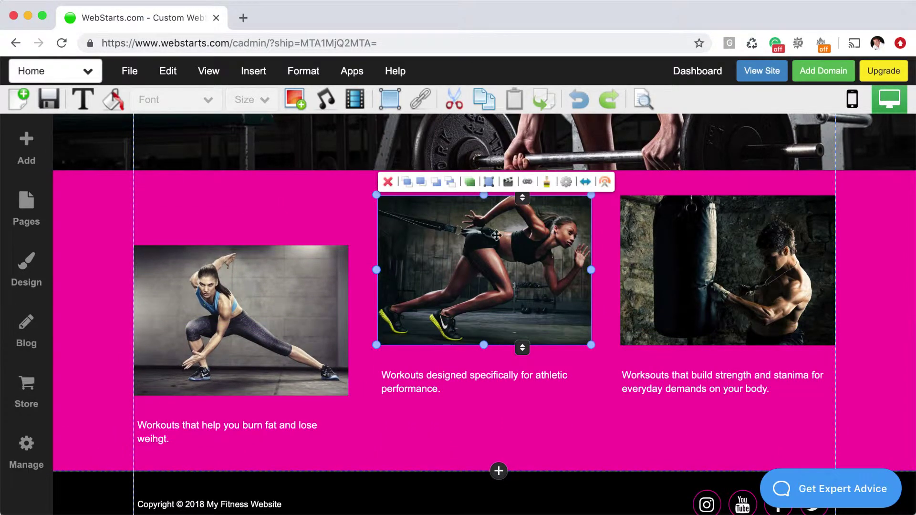
drag(521, 198, 520, 246)
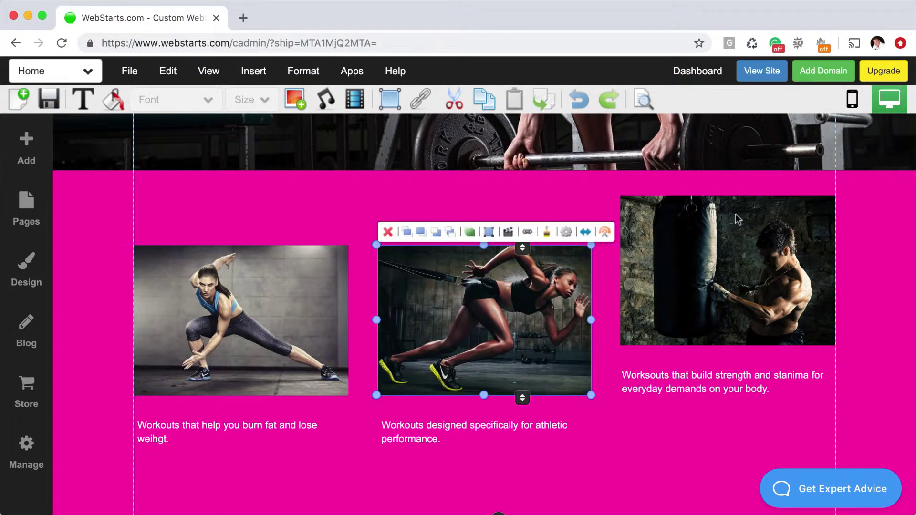
click(754, 206)
drag(765, 199, 767, 245)
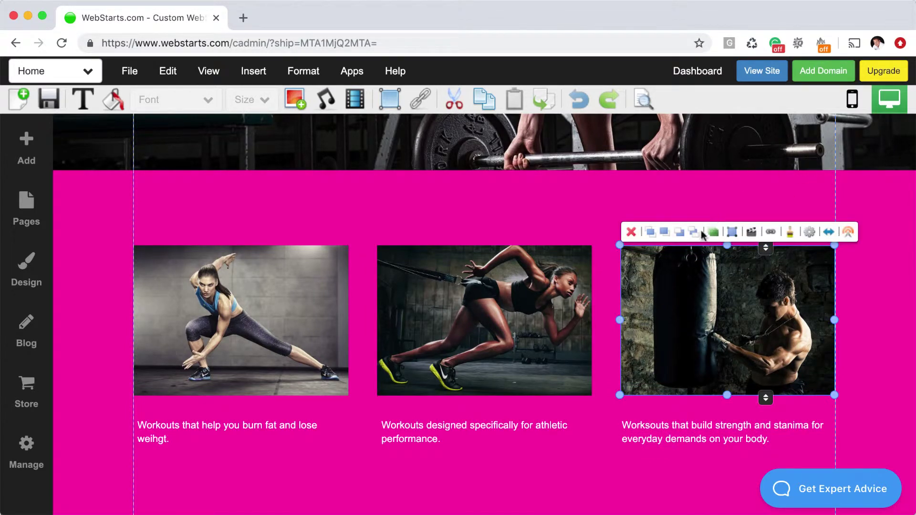
Step: Drag the three workout captions down so they line up below their images
scroll(675, 337, down, 2)
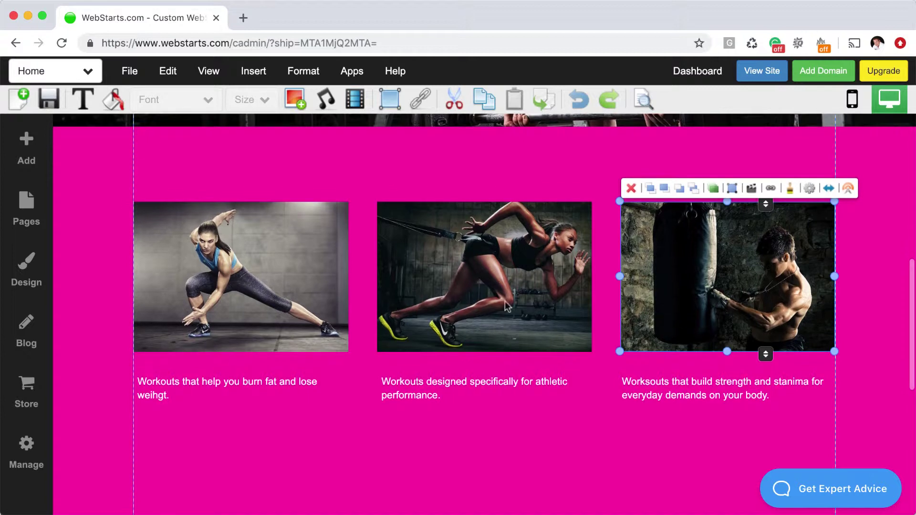
scroll(540, 363, down, 2)
click(196, 343)
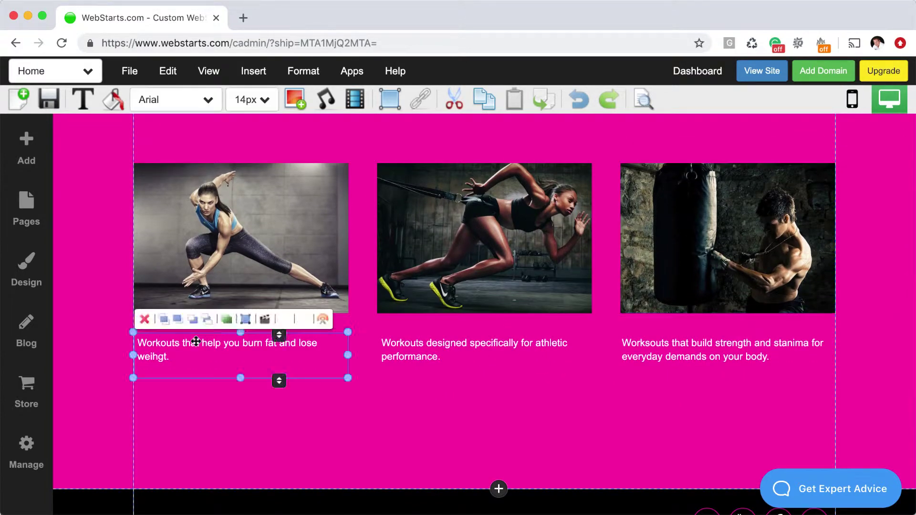
drag(265, 335, 280, 352)
click(440, 353)
drag(520, 334, 557, 354)
click(705, 365)
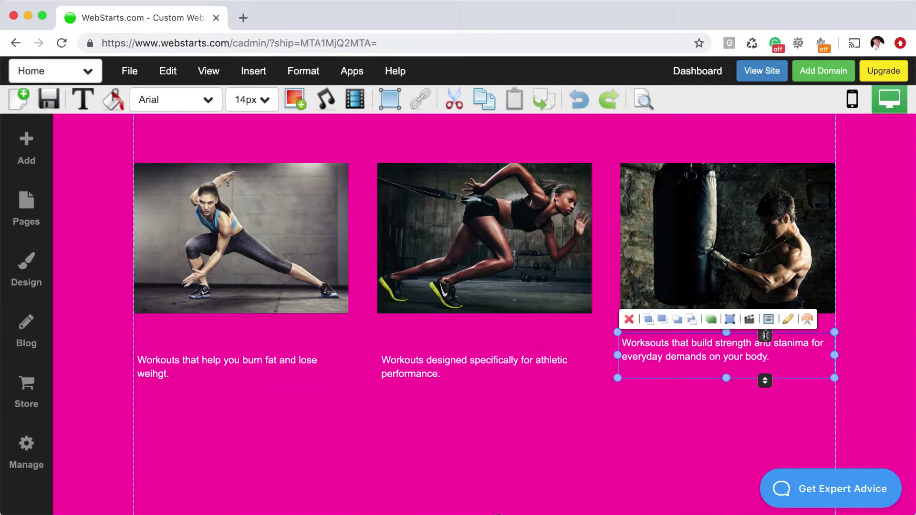
drag(765, 335, 765, 353)
scroll(765, 353, up, 2)
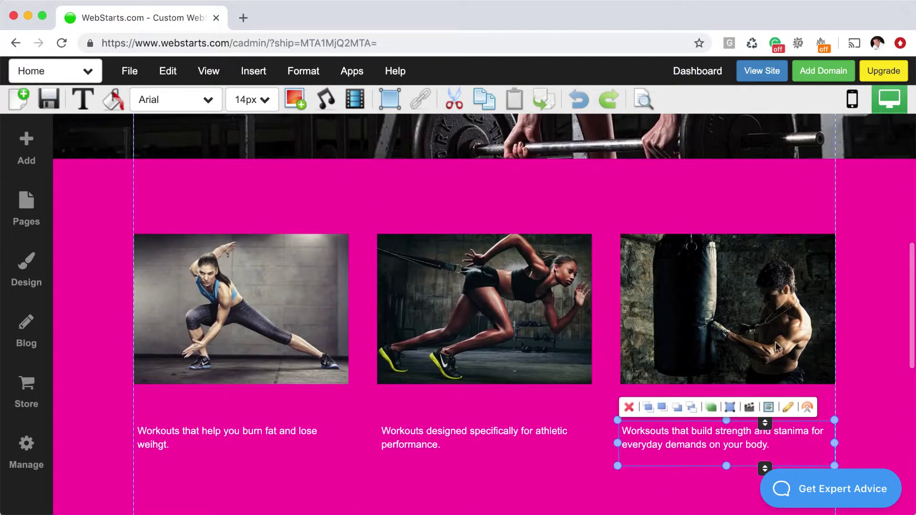
scroll(638, 368, down, 4)
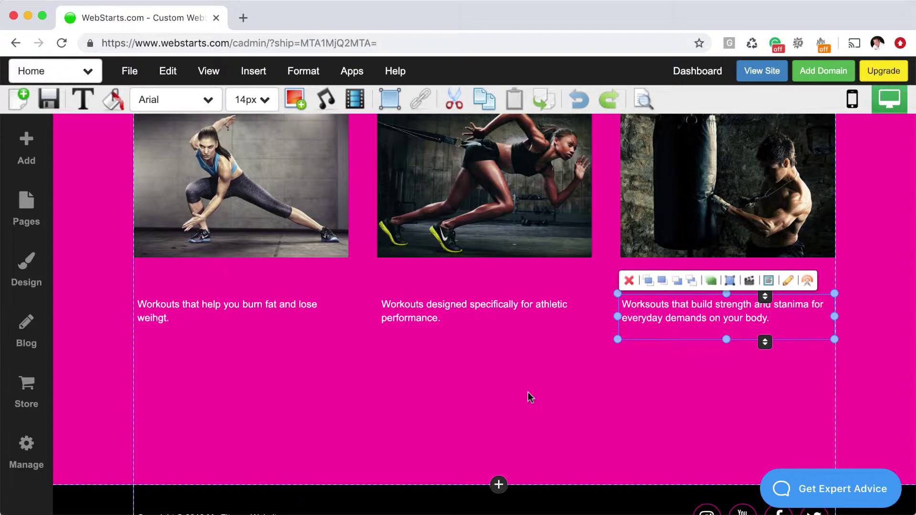
scroll(527, 392, up, 1)
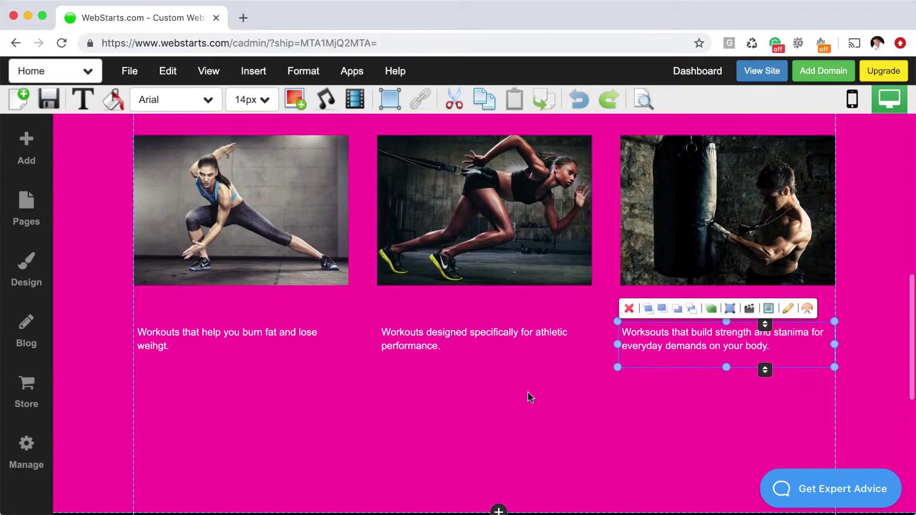
click(530, 404)
scroll(553, 401, up, 9)
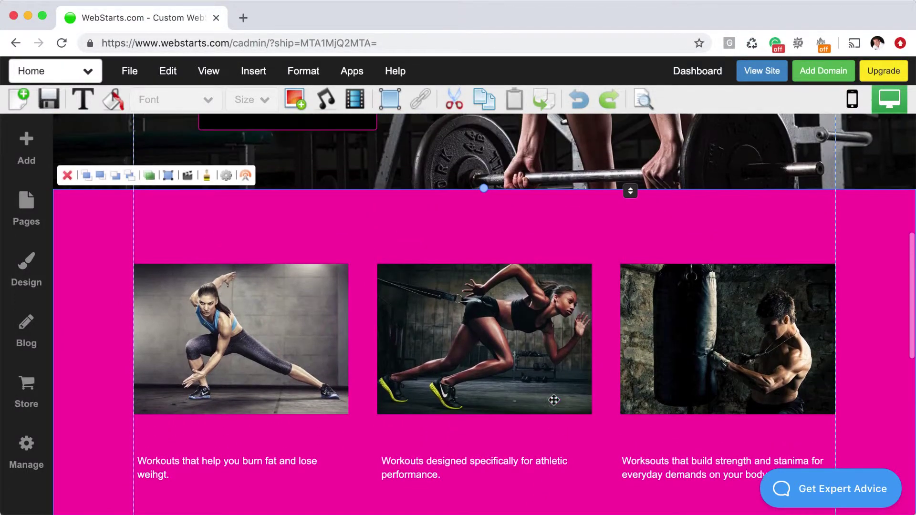
scroll(553, 400, up, 6)
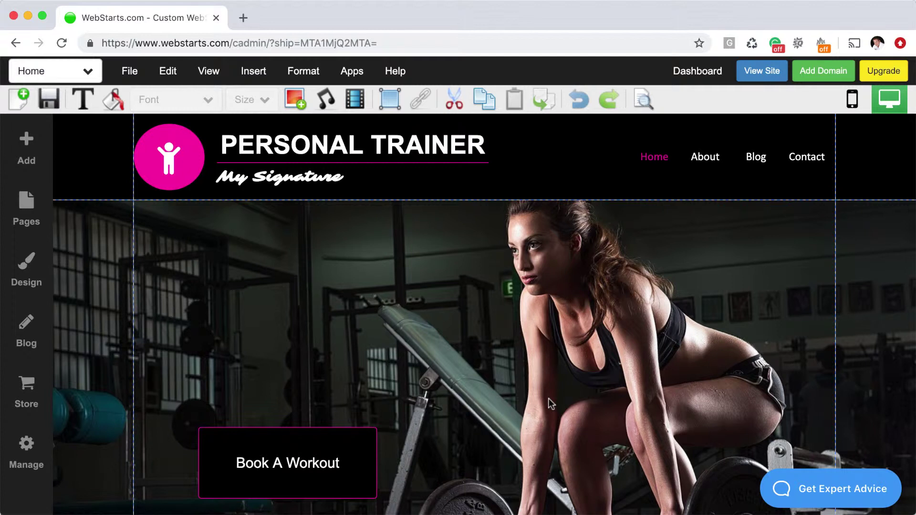
scroll(549, 399, down, 1)
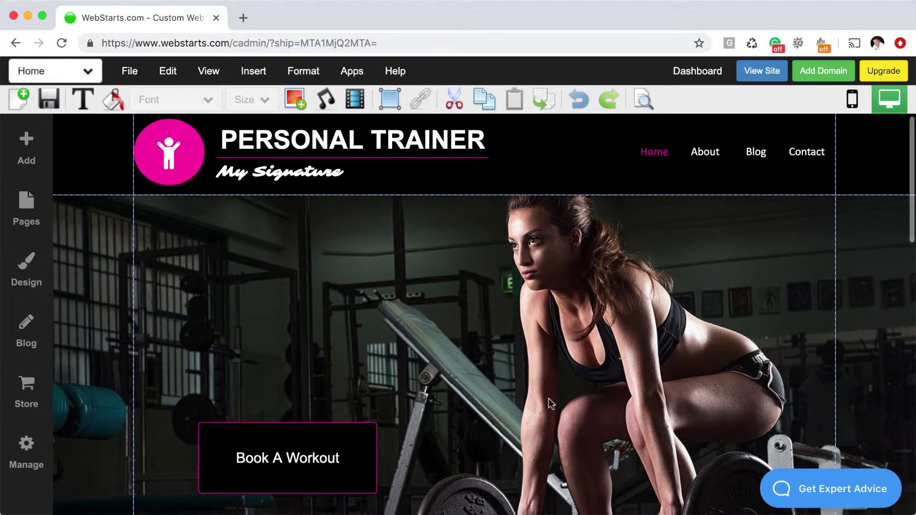
scroll(549, 398, down, 3)
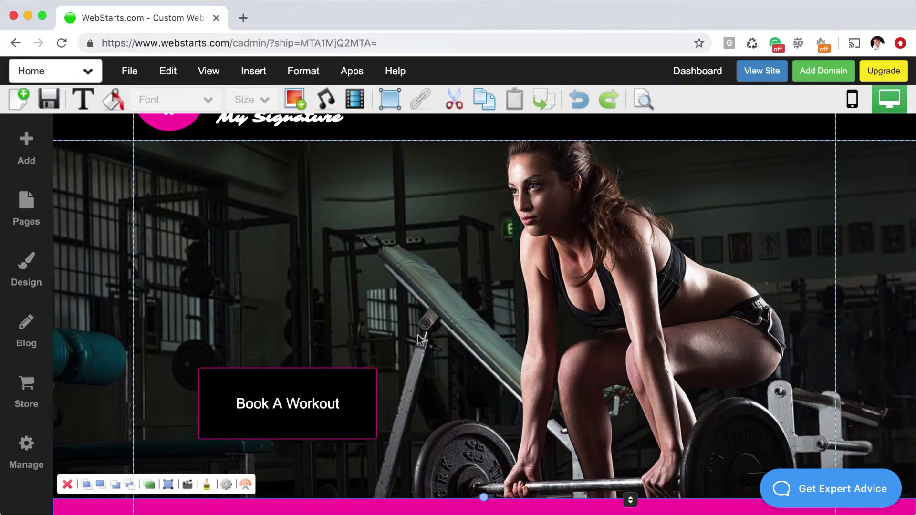
click(431, 324)
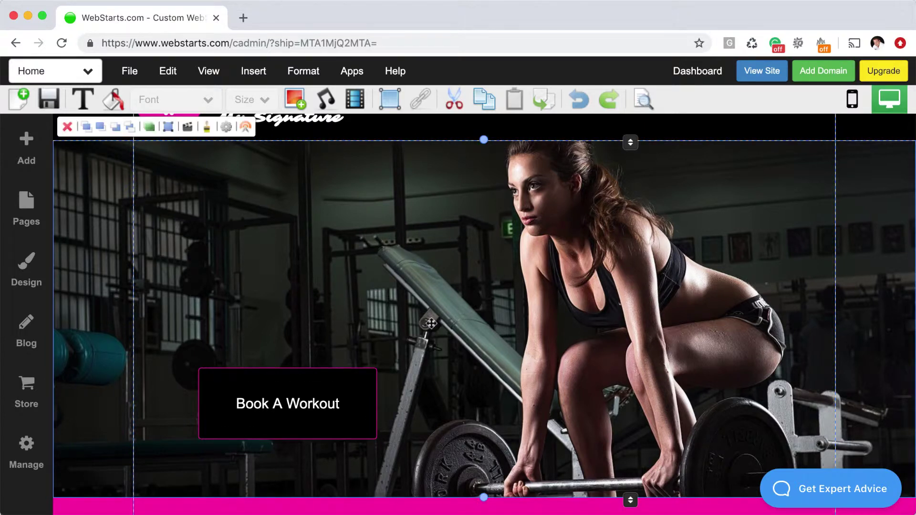
Step: Swap the hero background for the 'fitness' stock photo of hands rolling a teal yoga mat
double_click(430, 324)
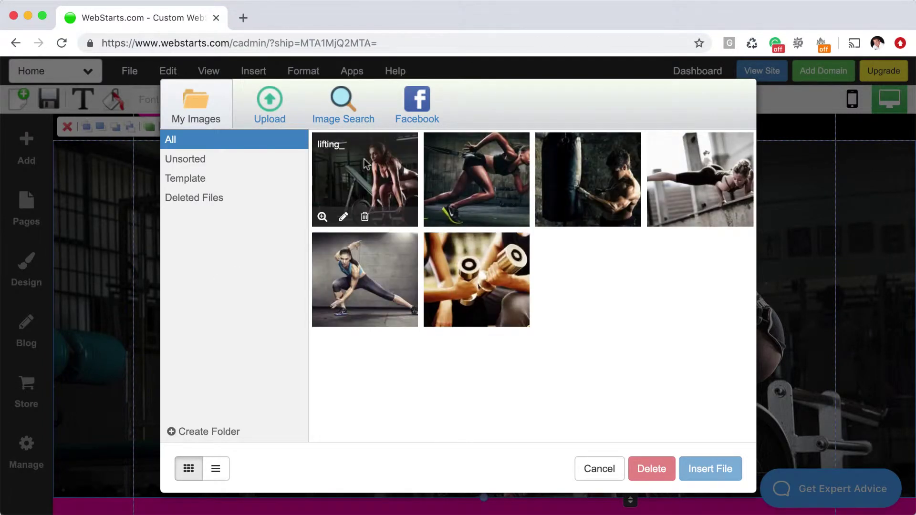
click(353, 118)
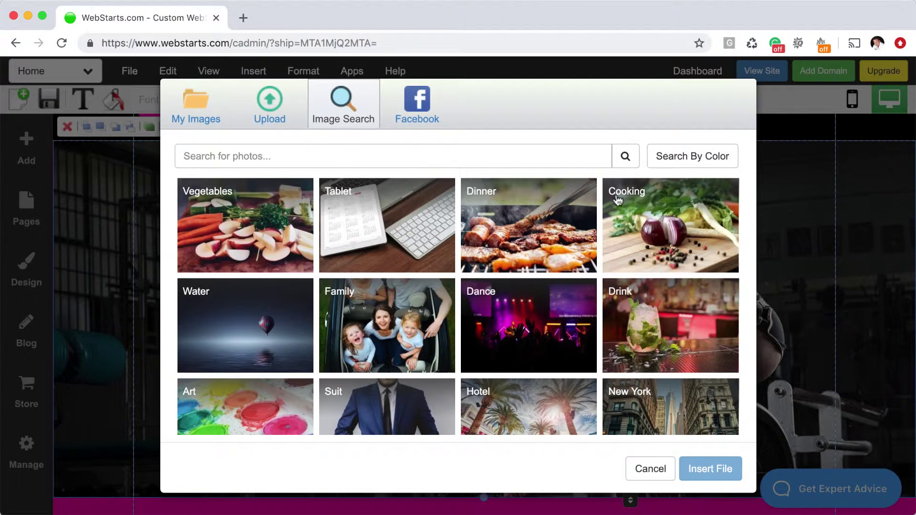
click(414, 161)
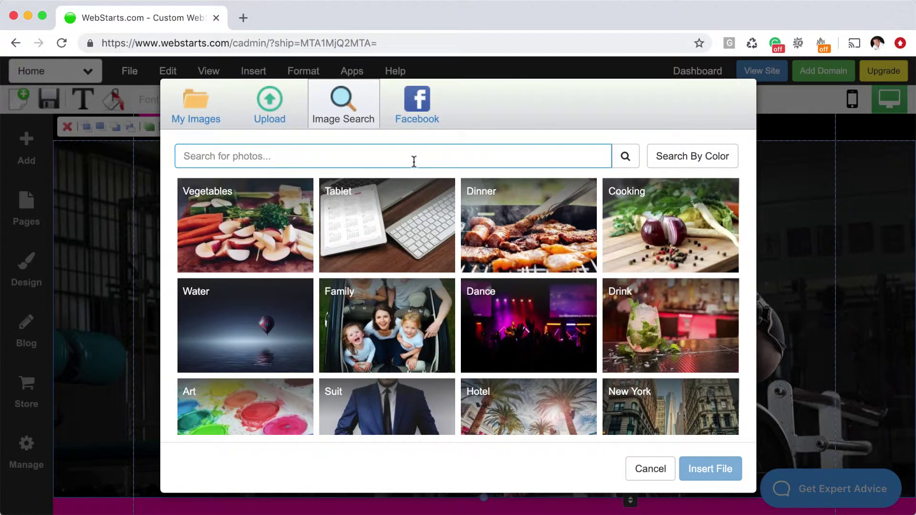
text(fitness)
key(Return)
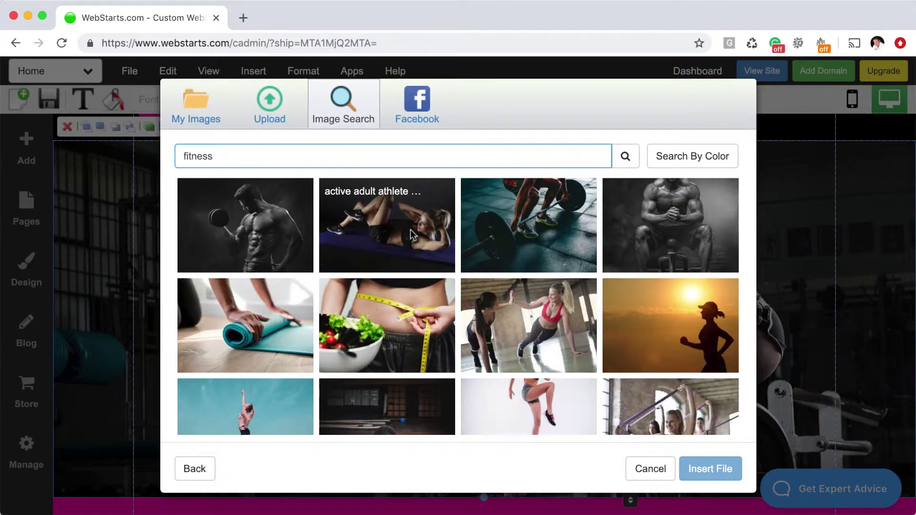
click(249, 329)
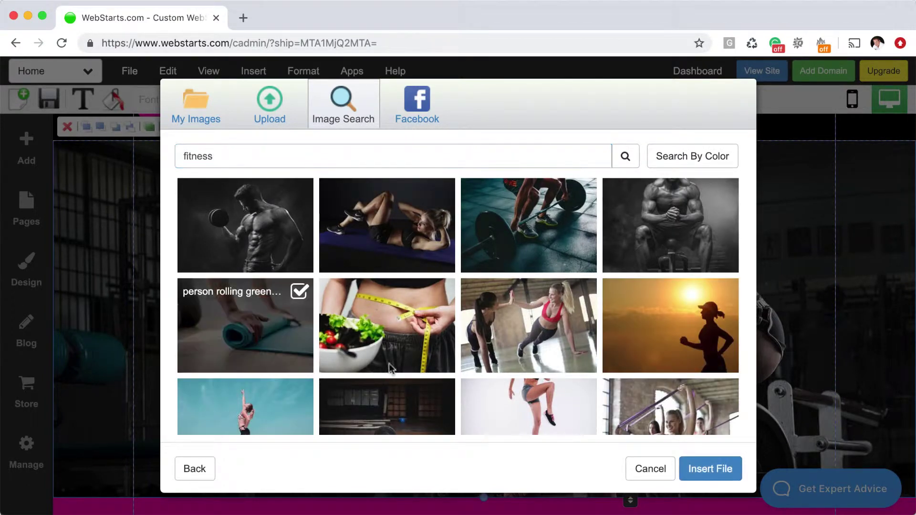
click(684, 469)
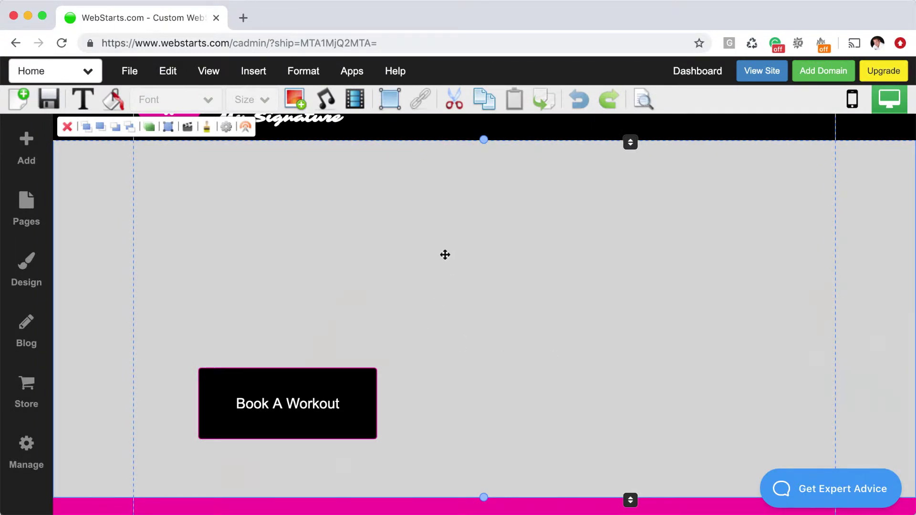
scroll(447, 256, up, 2)
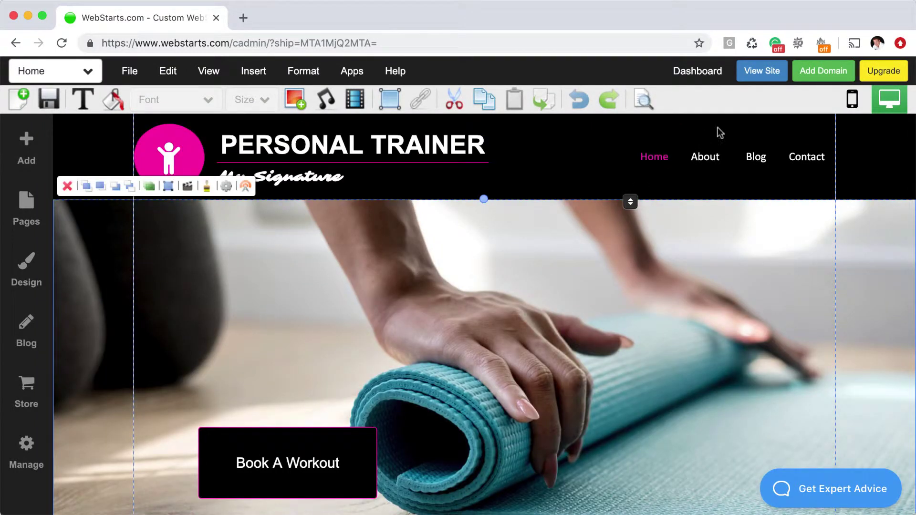
click(735, 107)
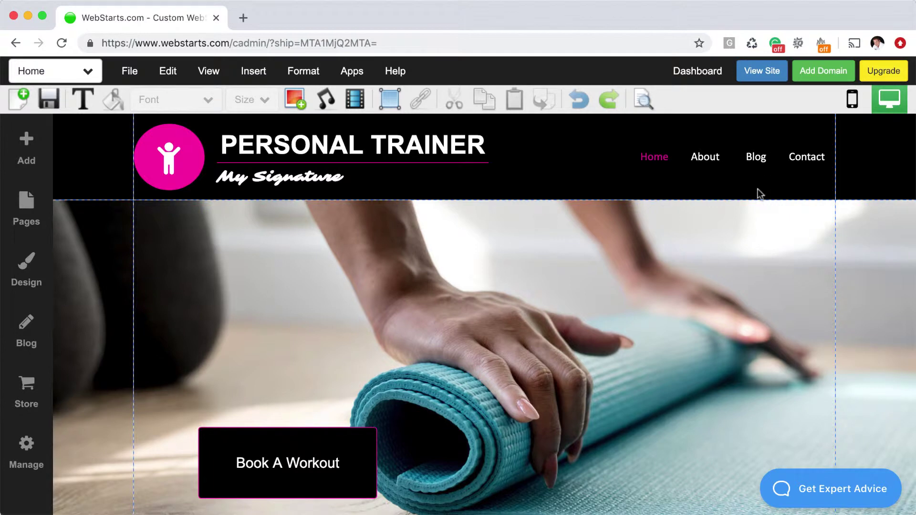
scroll(760, 193, down, 1)
scroll(760, 194, up, 1)
scroll(613, 242, down, 1)
scroll(611, 239, up, 1)
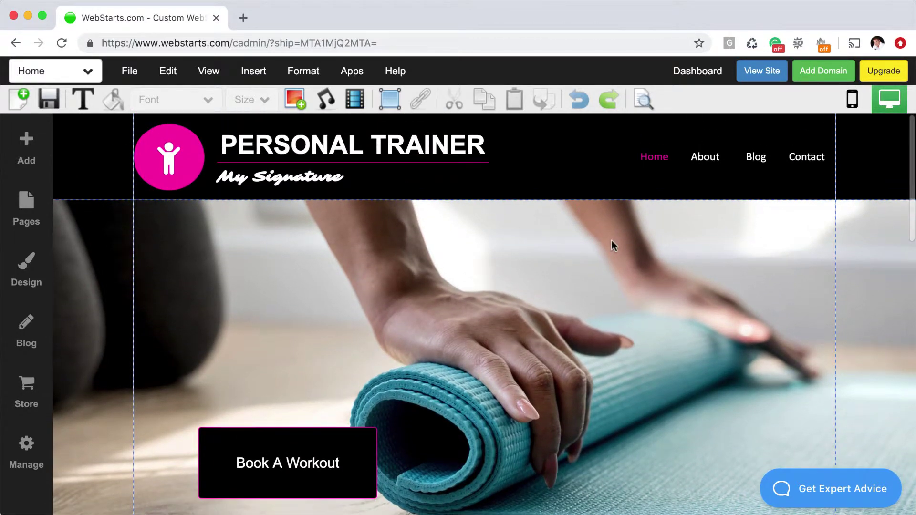
scroll(627, 377, down, 4)
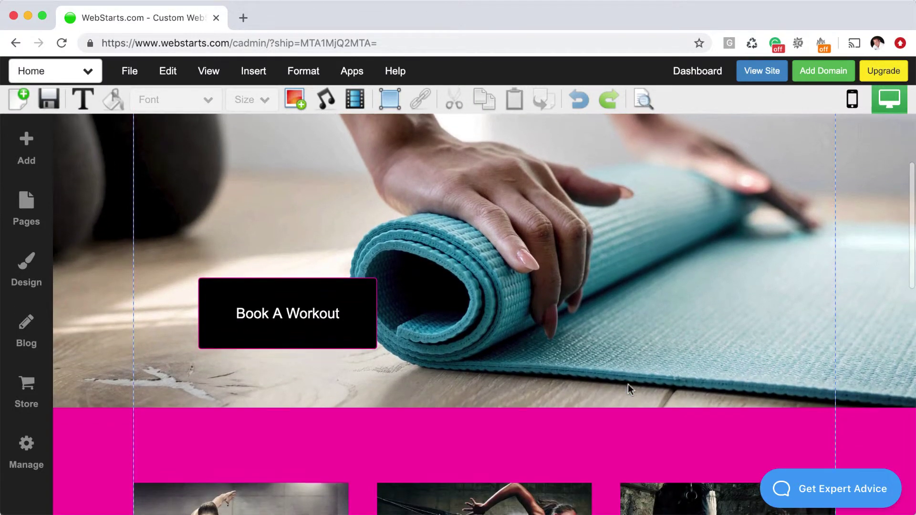
scroll(629, 388, up, 6)
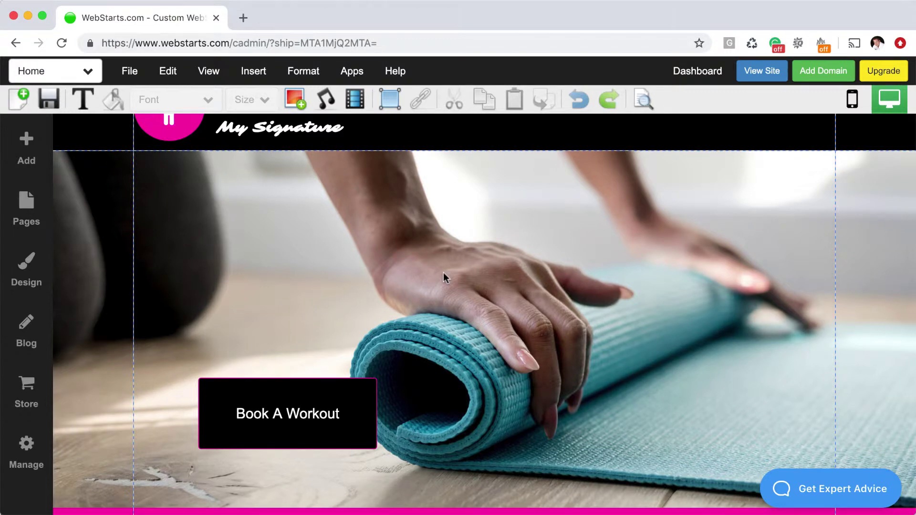
scroll(443, 274, down, 5)
scroll(443, 276, down, 2)
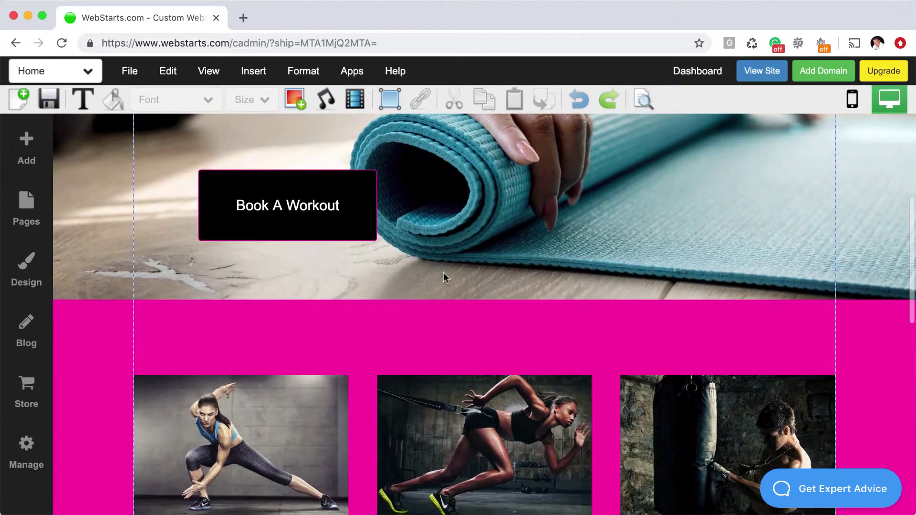
scroll(444, 276, down, 3)
scroll(443, 273, down, 1)
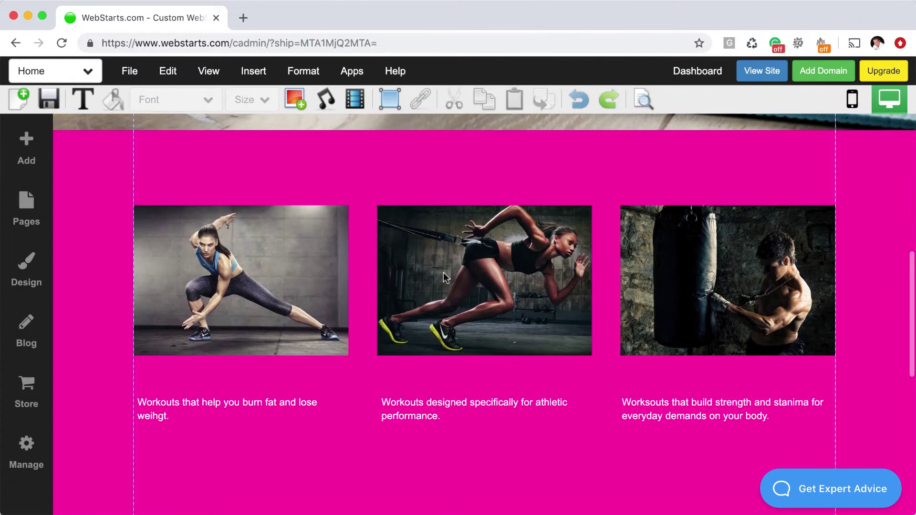
scroll(443, 272, down, 2)
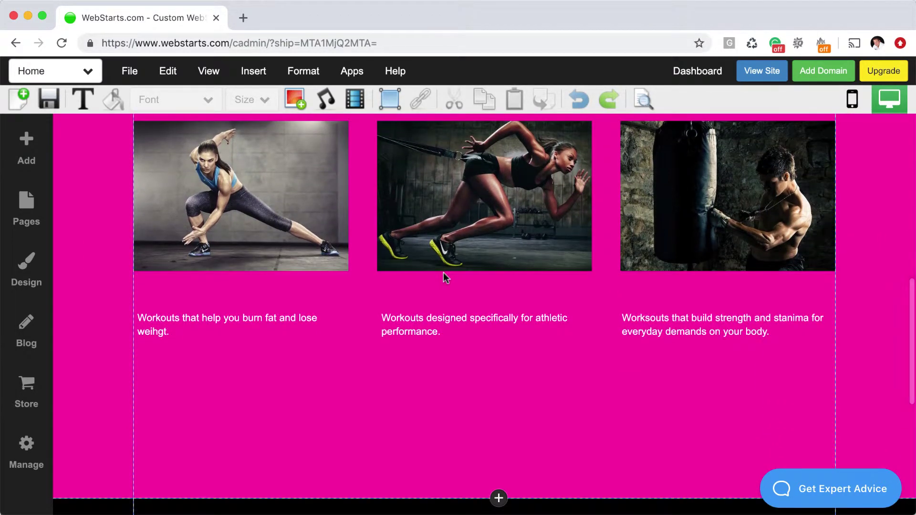
scroll(439, 205, up, 6)
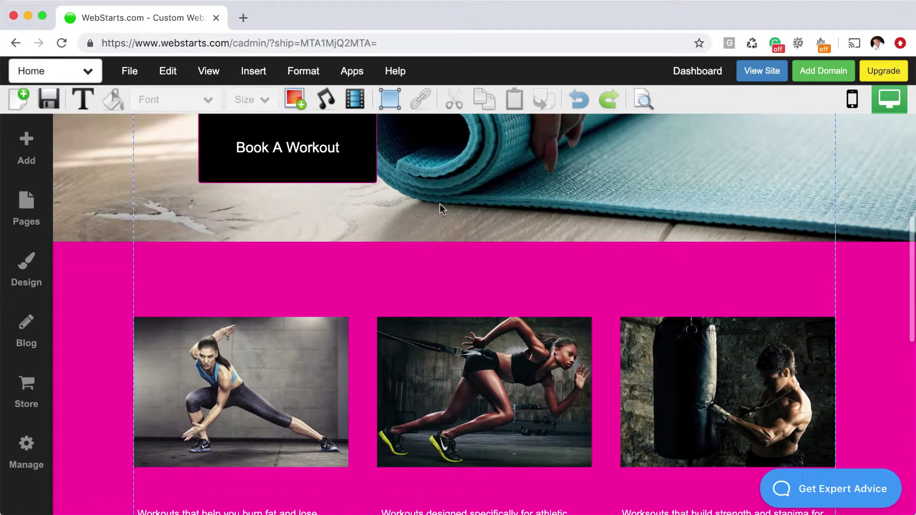
scroll(441, 204, up, 1)
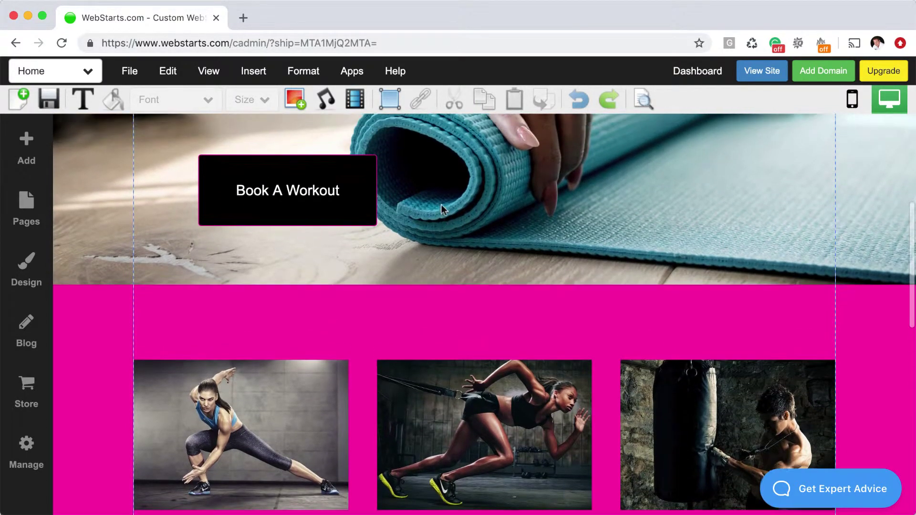
scroll(442, 205, up, 1)
scroll(446, 210, up, 5)
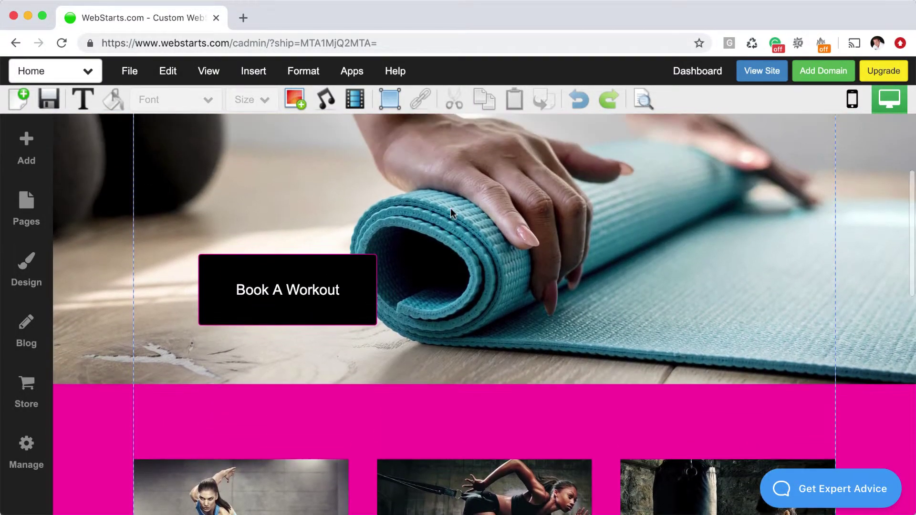
scroll(451, 210, down, 4)
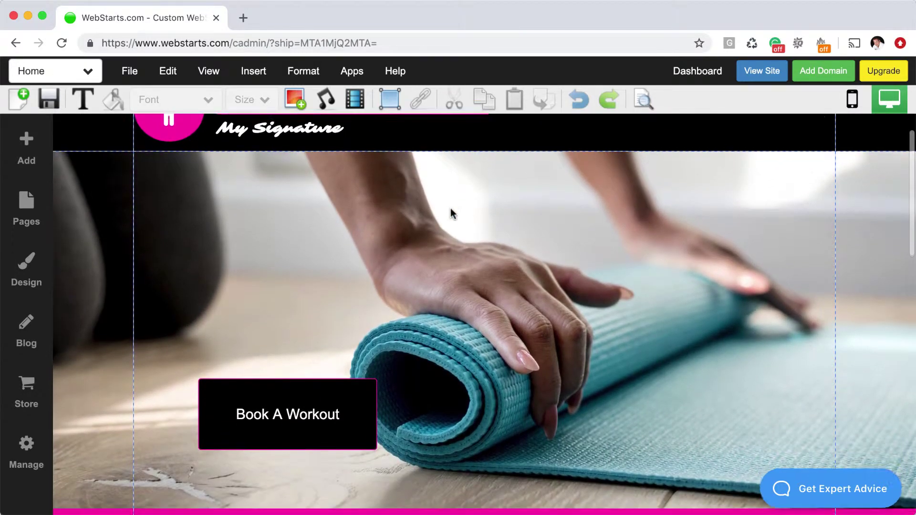
scroll(450, 208, down, 5)
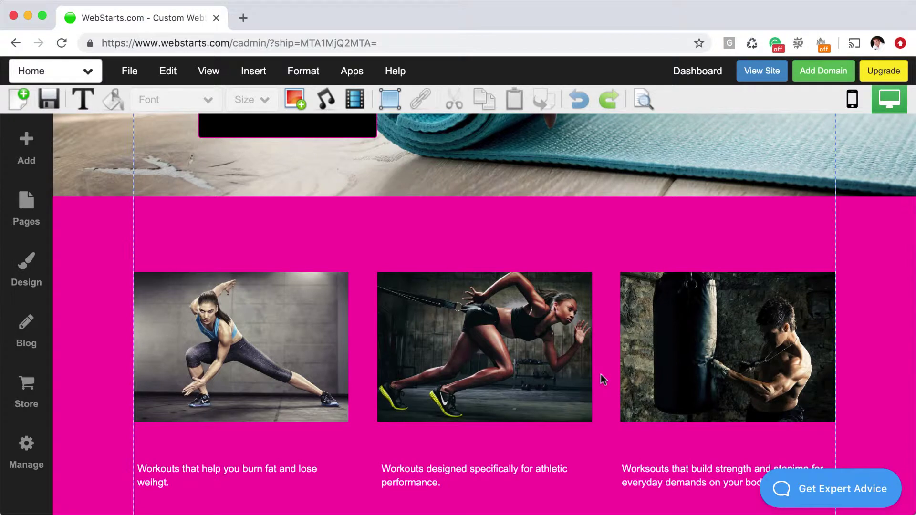
click(340, 368)
click(429, 377)
click(663, 380)
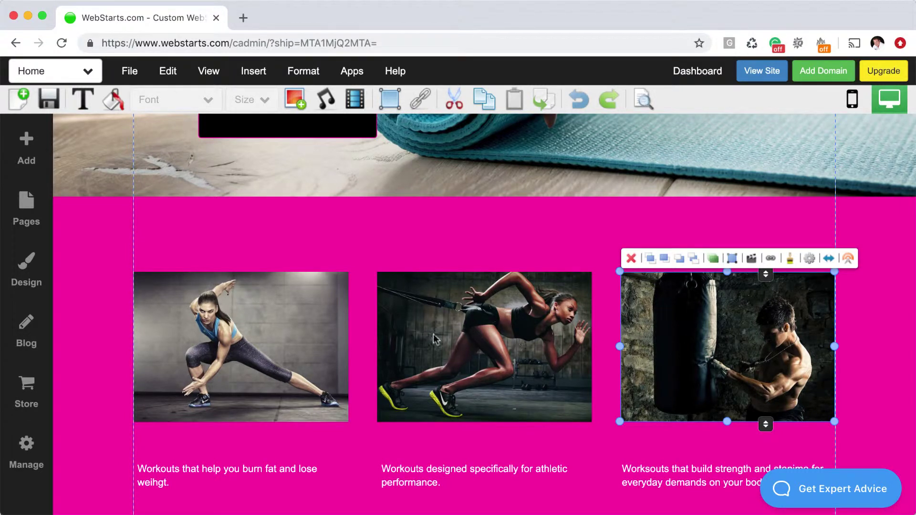
click(287, 343)
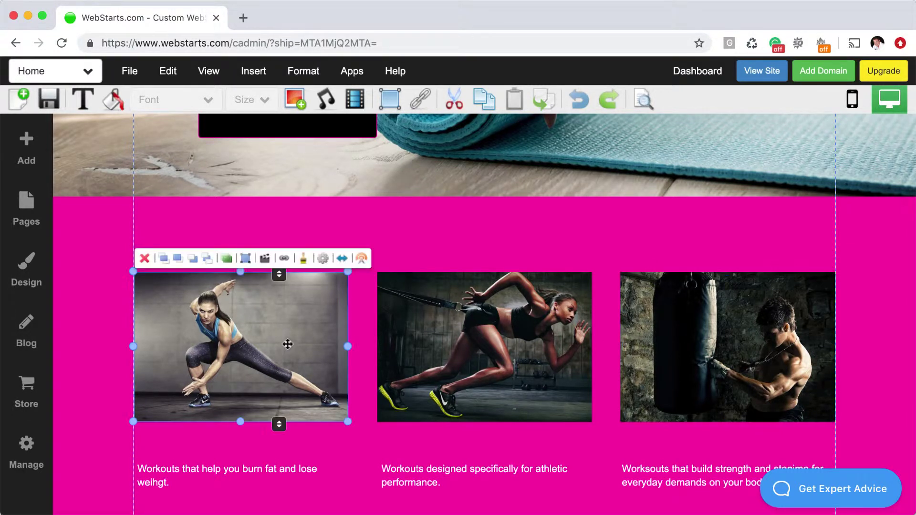
click(405, 356)
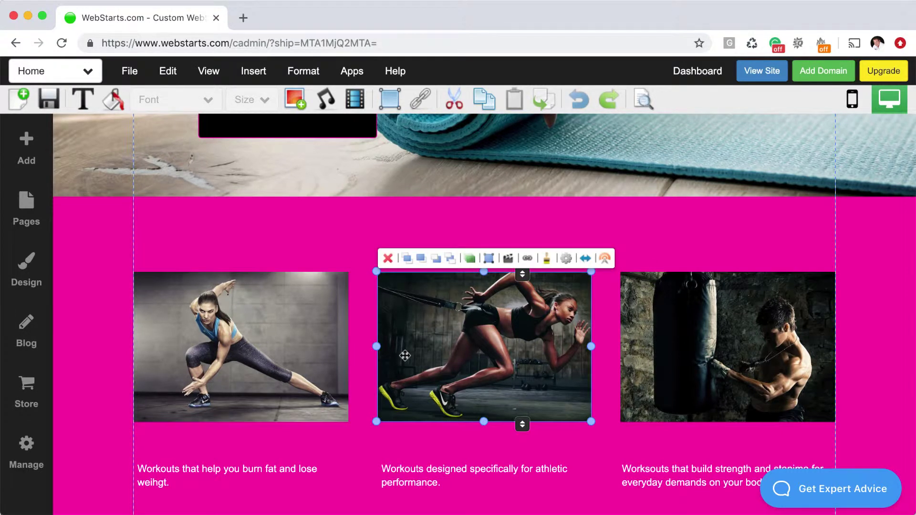
click(645, 359)
scroll(645, 359, down, 5)
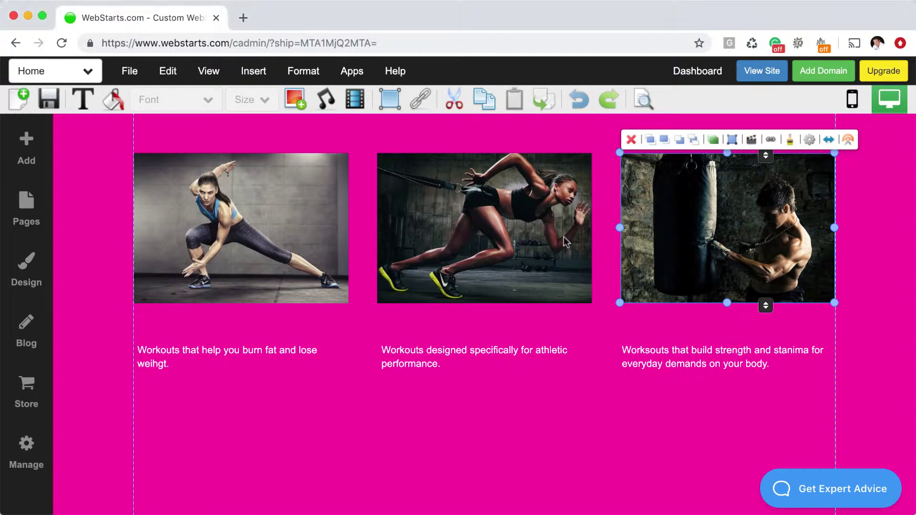
scroll(568, 239, up, 5)
scroll(568, 238, up, 8)
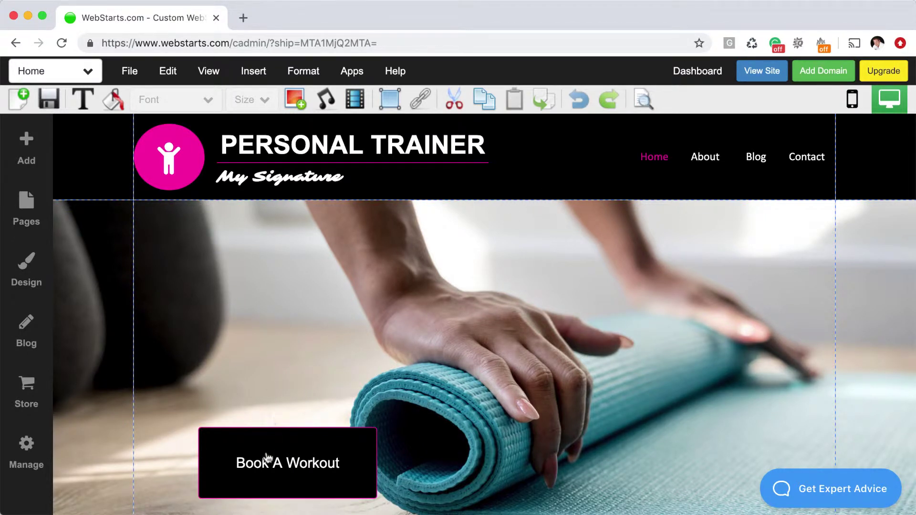
Step: Drag the Book A Workout button to the hero's left margin
click(292, 463)
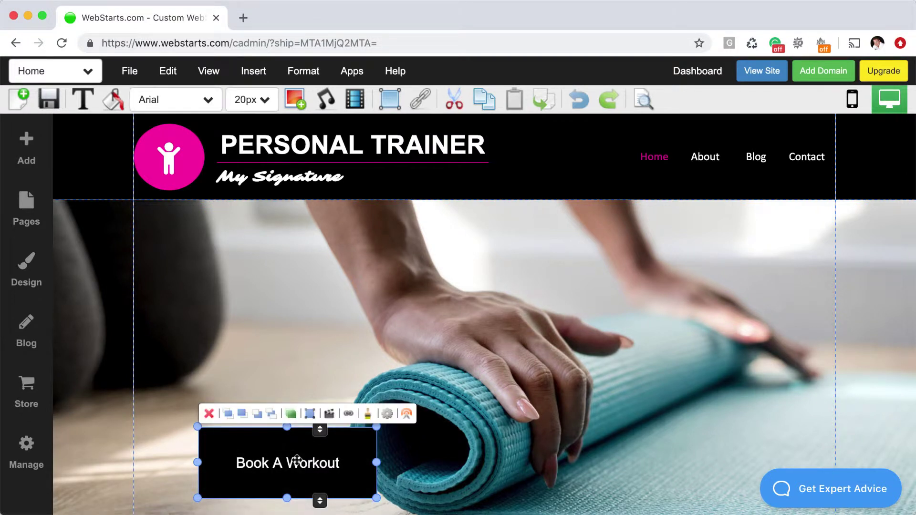
drag(297, 464, 232, 449)
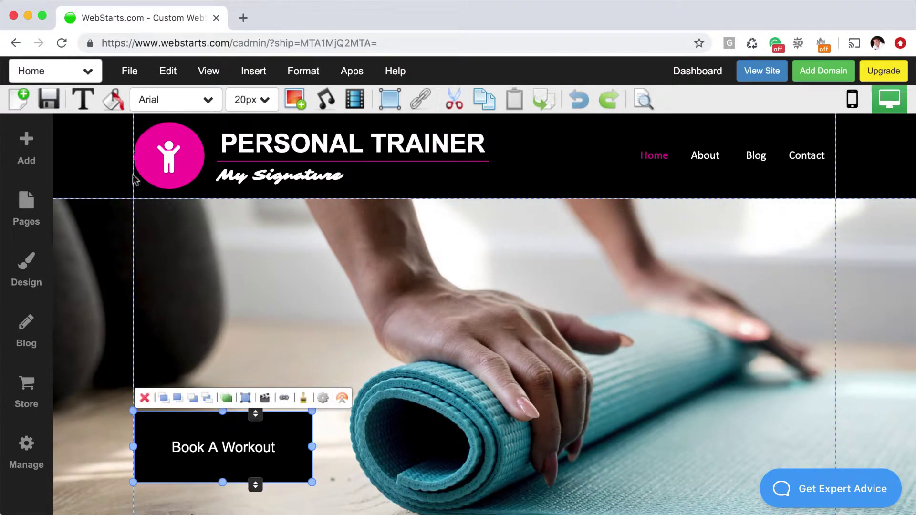
drag(160, 444, 161, 447)
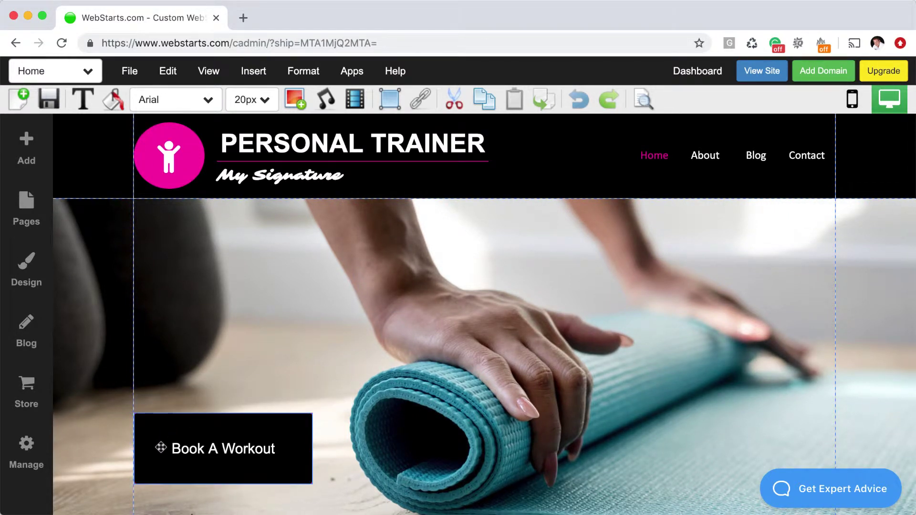
Step: Try the button centred and raised, then return it to the left guideline
click(165, 447)
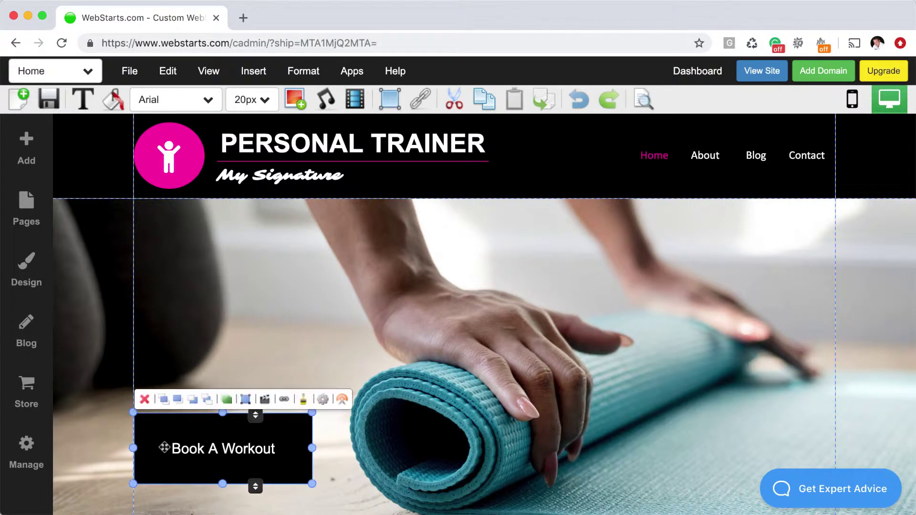
drag(162, 445, 420, 447)
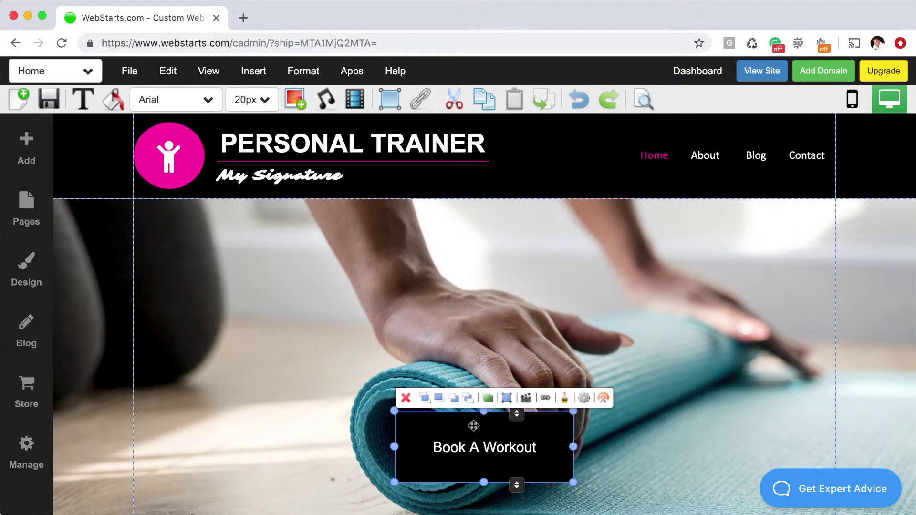
drag(475, 441, 494, 401)
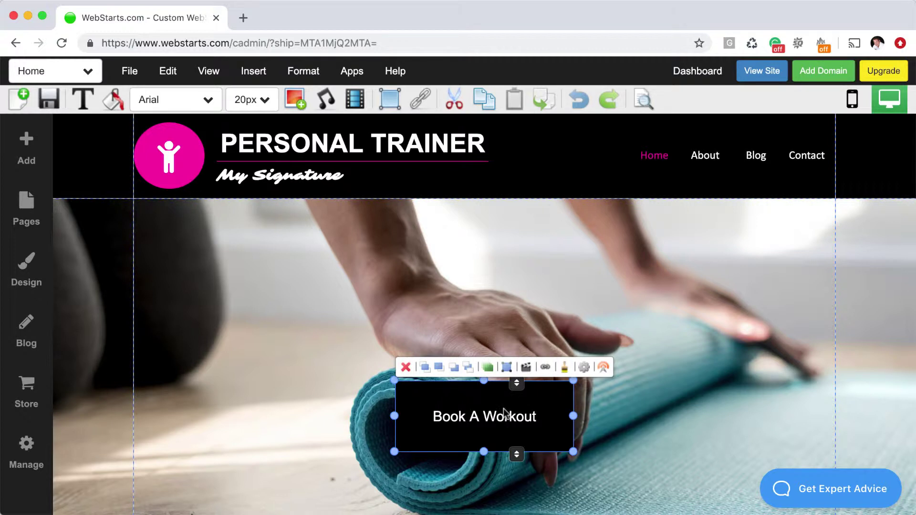
drag(505, 417, 248, 441)
Step: Turn on View > Element Position to show coordinates while moving
click(368, 445)
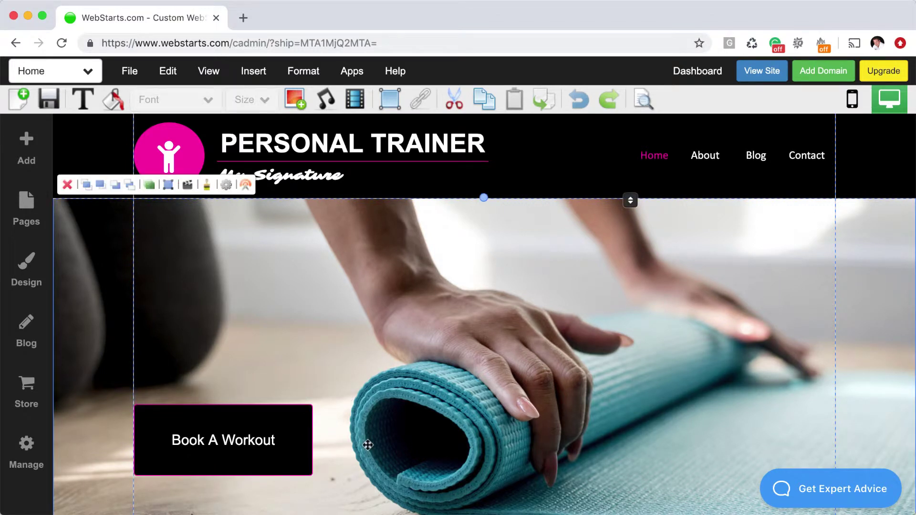
click(199, 71)
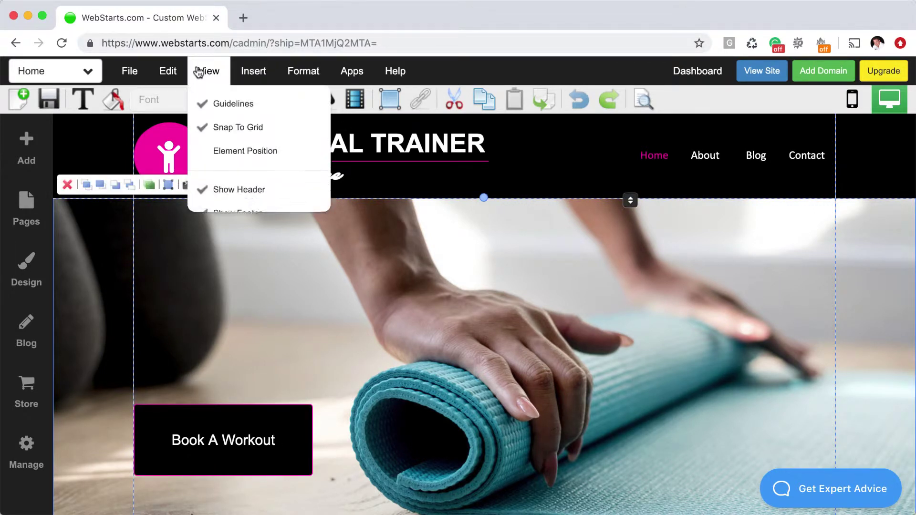
click(220, 151)
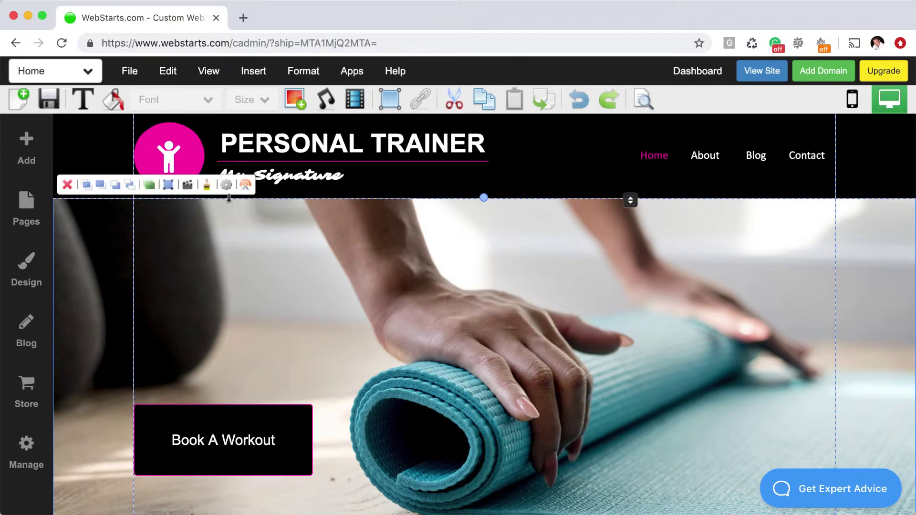
Step: Place the Book A Workout button at X 0, Y 290
click(245, 443)
drag(243, 438, 243, 439)
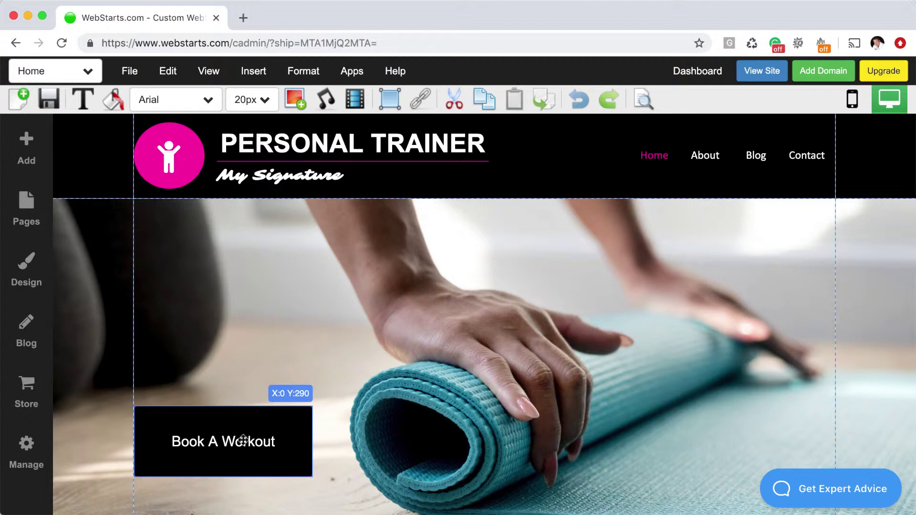
drag(243, 439, 243, 439)
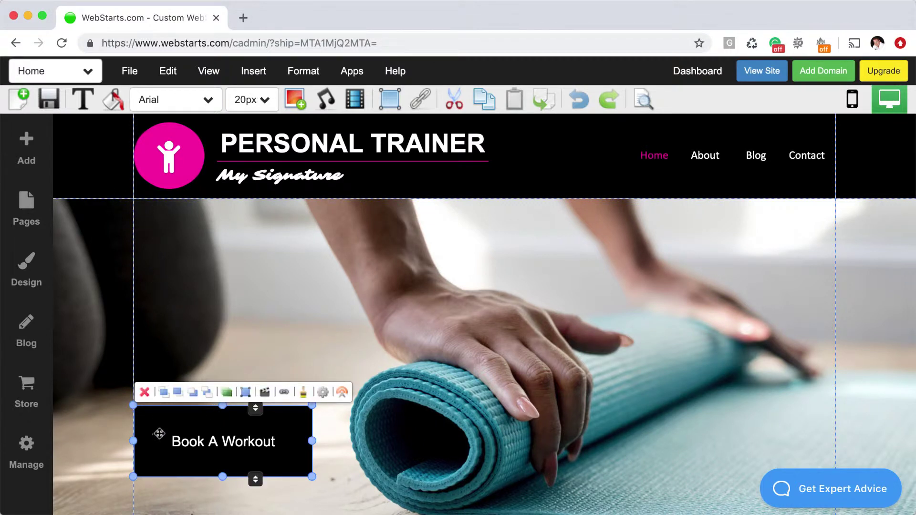
Step: Add a Paragraph L text box over the hero, nudge it around, then delete it
click(27, 145)
click(114, 209)
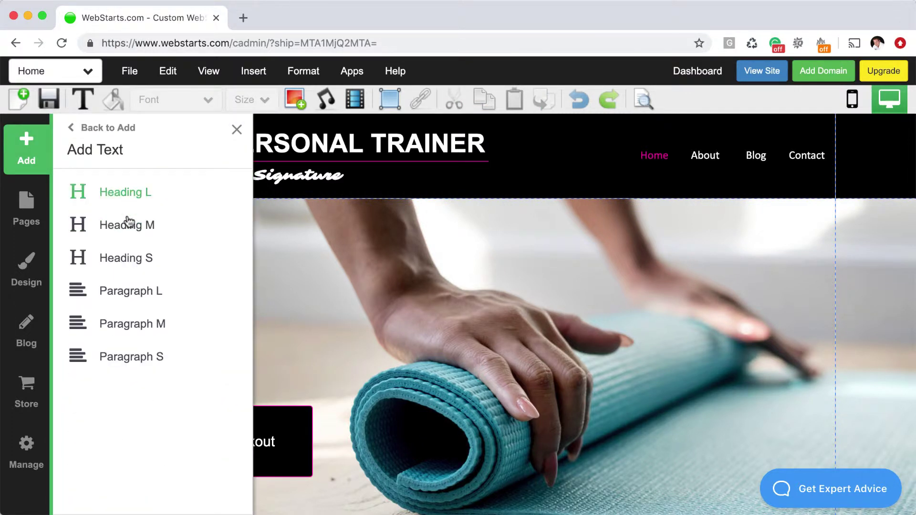
click(131, 292)
drag(197, 226, 499, 423)
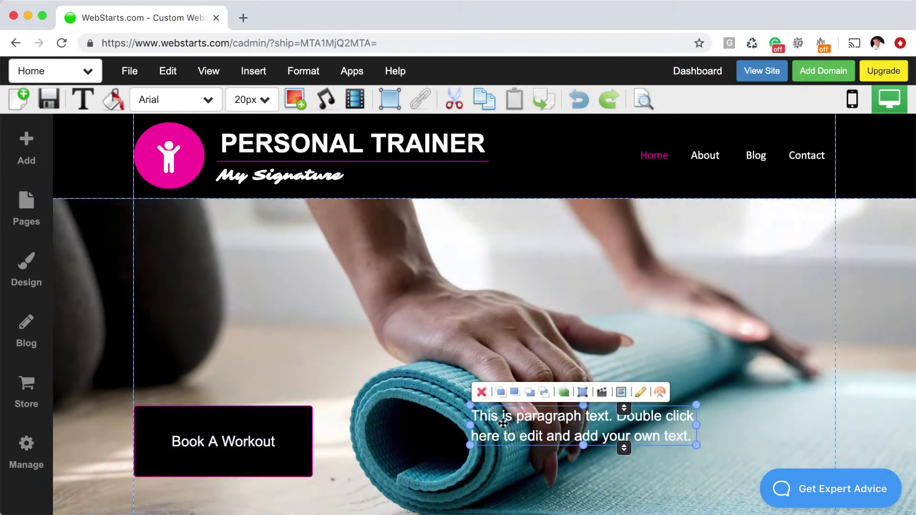
mouse_move(657, 431)
mouse_down()
mouse_move(677, 416)
mouse_move(667, 418)
mouse_up()
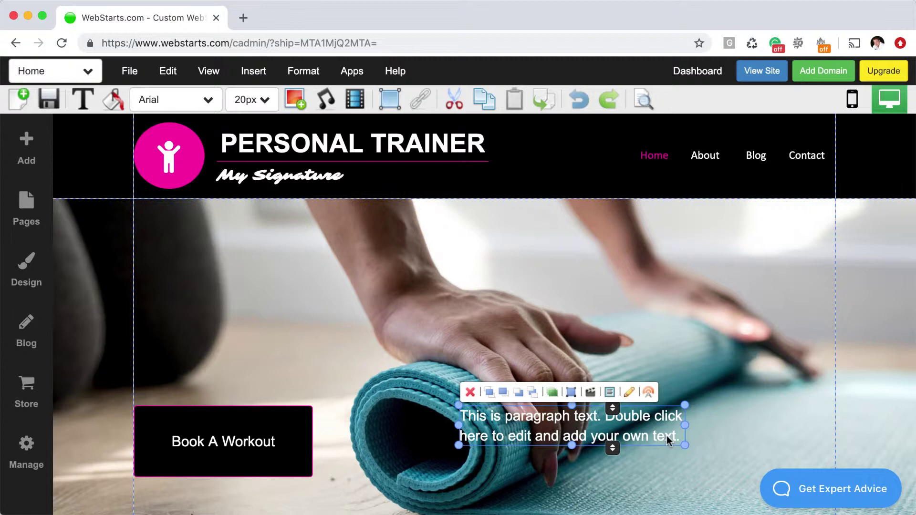
key(Up)
key(Up)
key(Up)
key(Up)
key(Up)
key(Up)
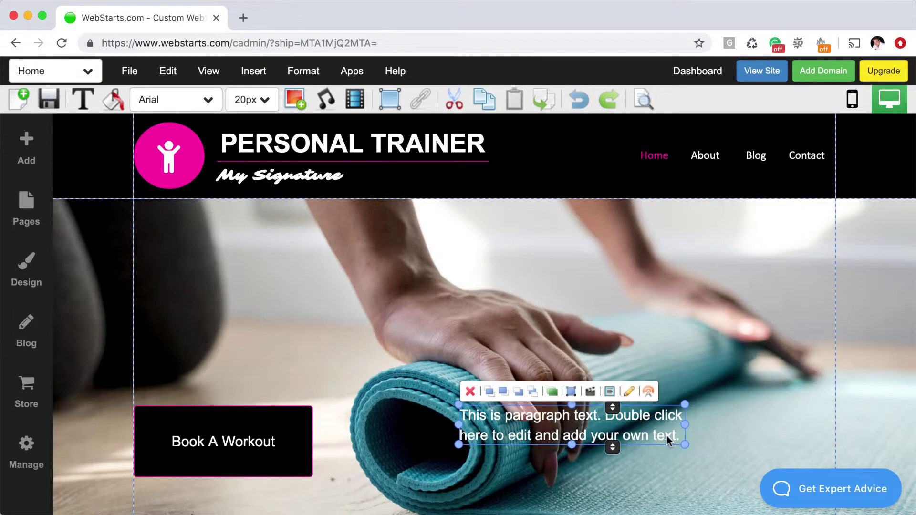
key(Down)
key(Down)
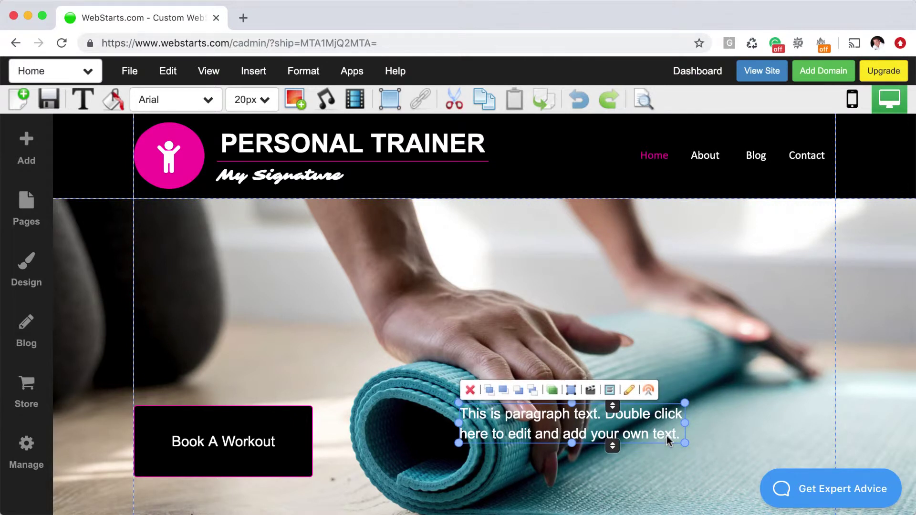
key(Left)
key(Left)
key(Left)
key(Left)
key(Left)
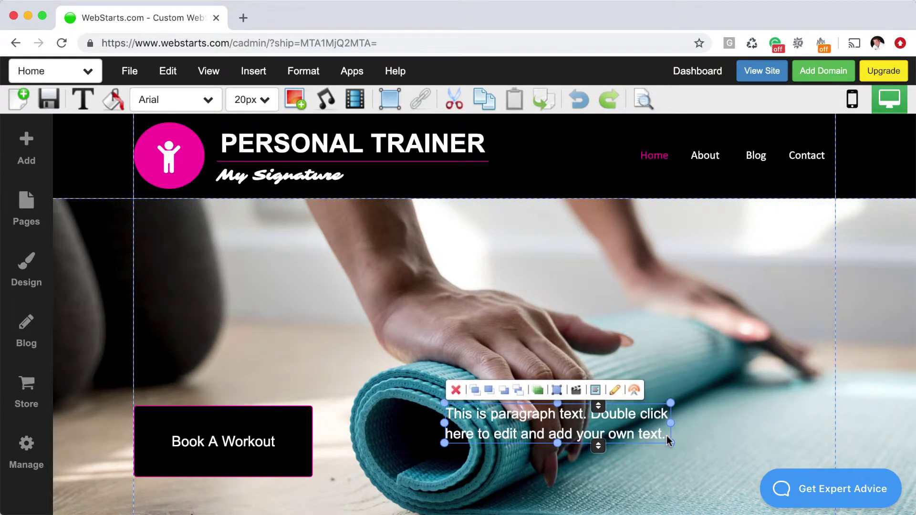
key(Right)
key(Right)
key(Right)
key(Right)
key(Right)
key(Right)
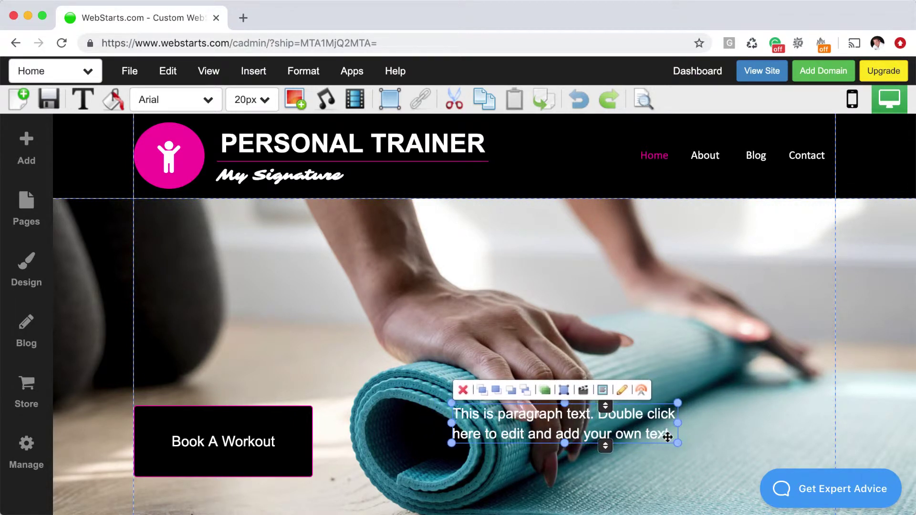
key(Right)
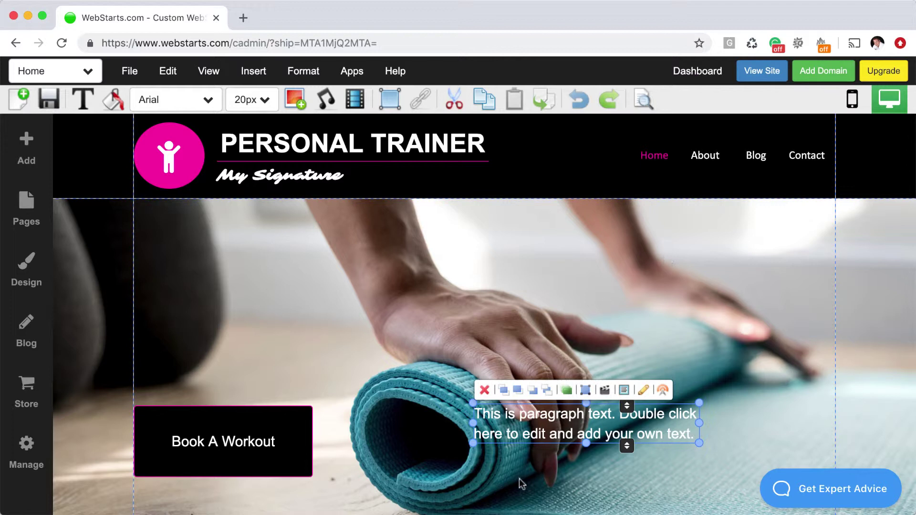
click(484, 391)
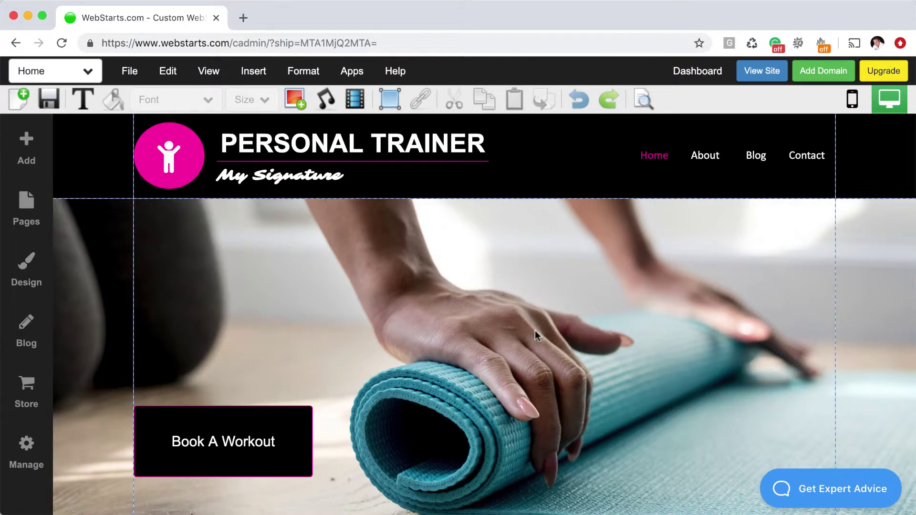
Step: Add a new Paragraph L box at the hero's upper left and widen it to 484 by 56
scroll(534, 331, down, 3)
scroll(534, 330, up, 1)
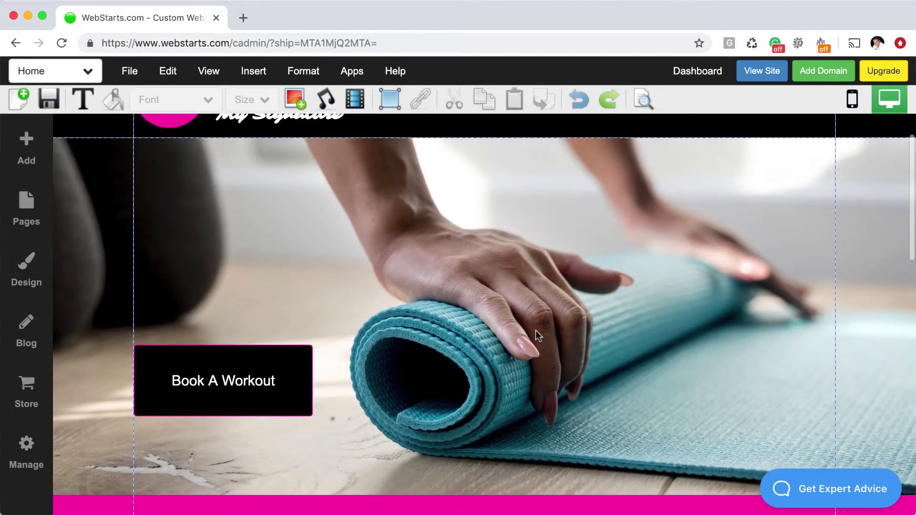
scroll(536, 330, down, 1)
scroll(535, 330, down, 6)
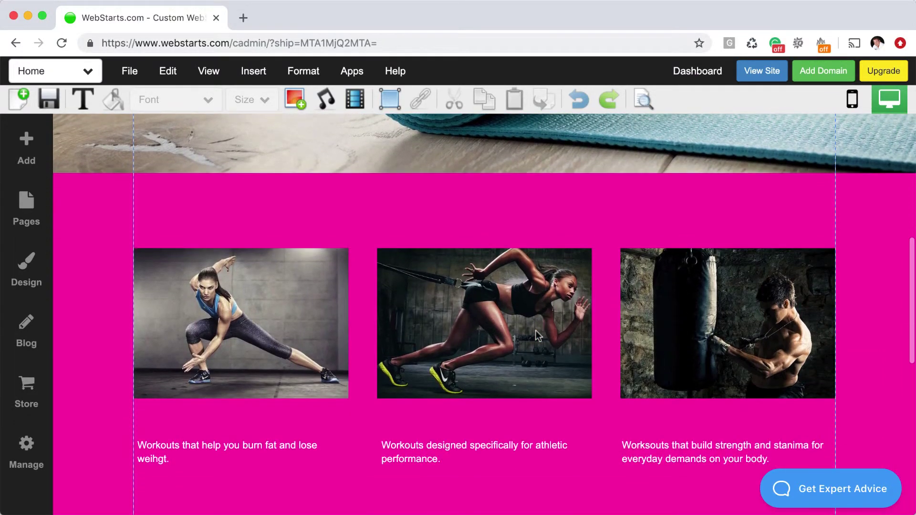
scroll(536, 330, up, 3)
scroll(535, 336, up, 5)
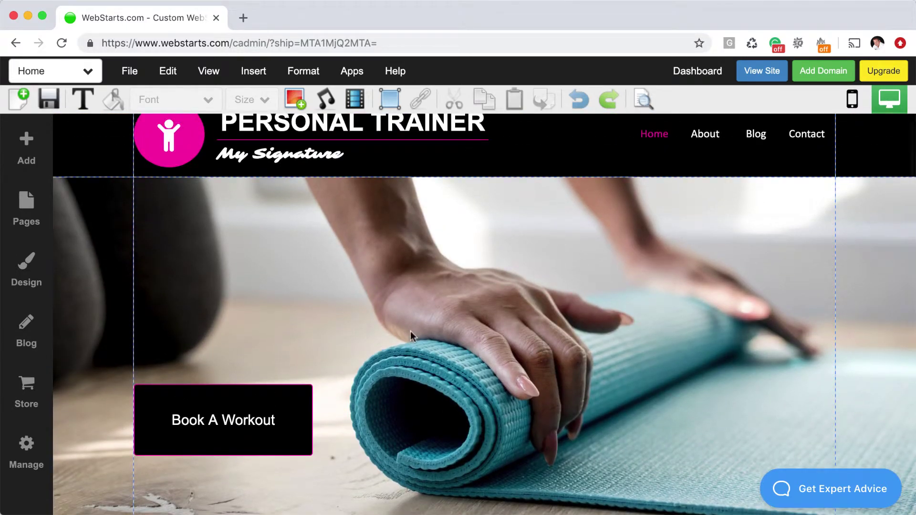
click(43, 152)
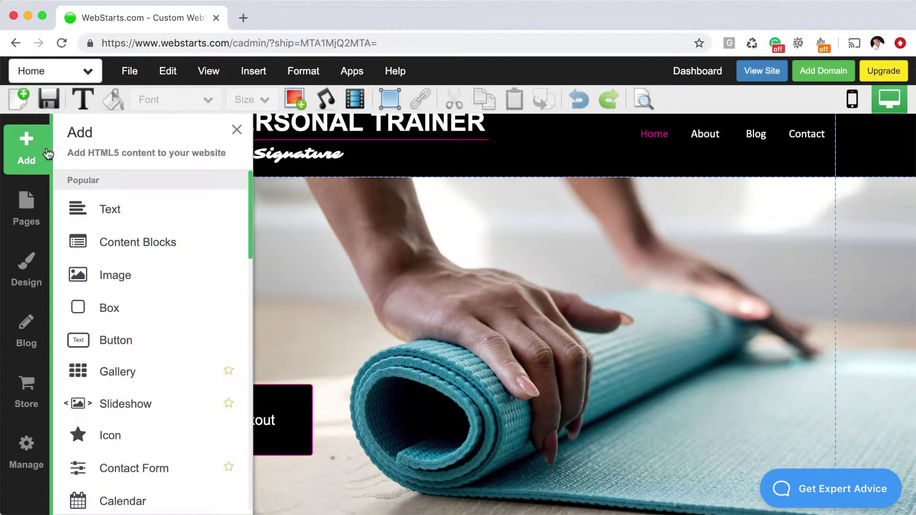
click(110, 214)
click(158, 292)
drag(234, 238, 200, 244)
drag(360, 236, 480, 235)
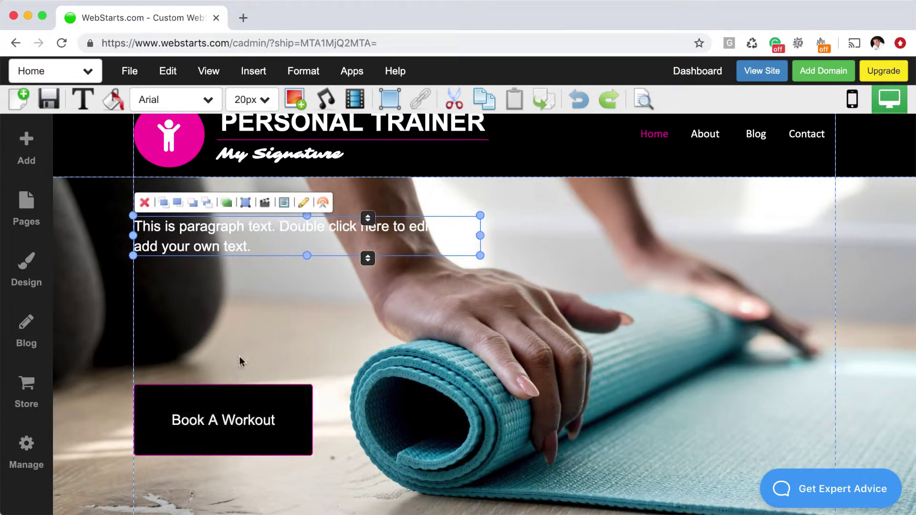
click(28, 158)
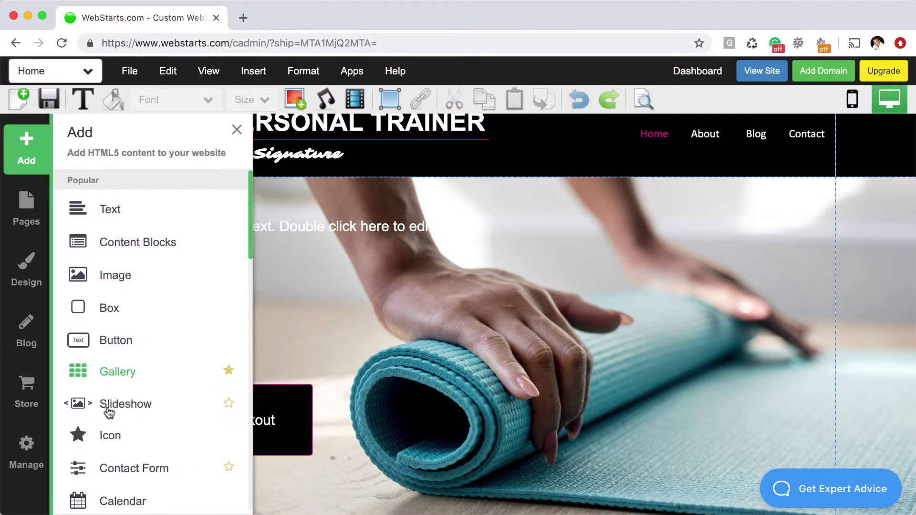
Step: Add a Facebook icon to the hero just above Book A Workout
click(113, 435)
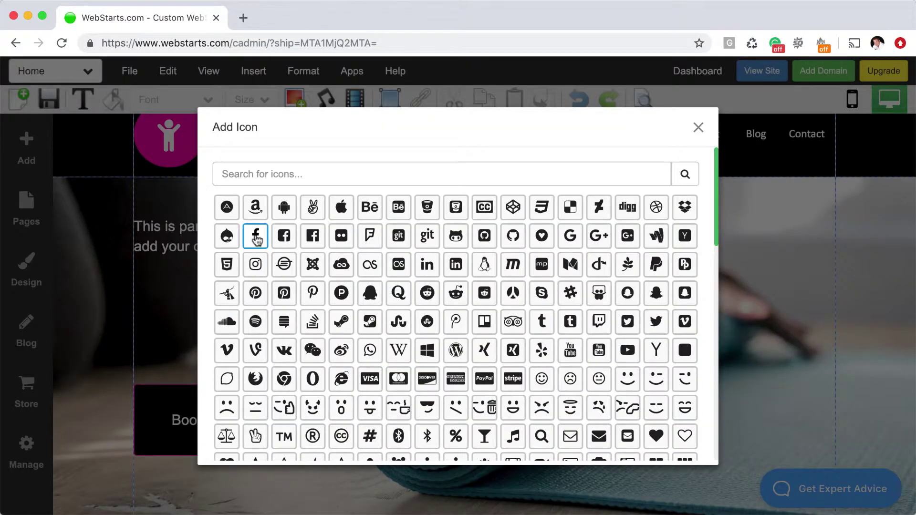
click(254, 234)
drag(187, 264, 188, 341)
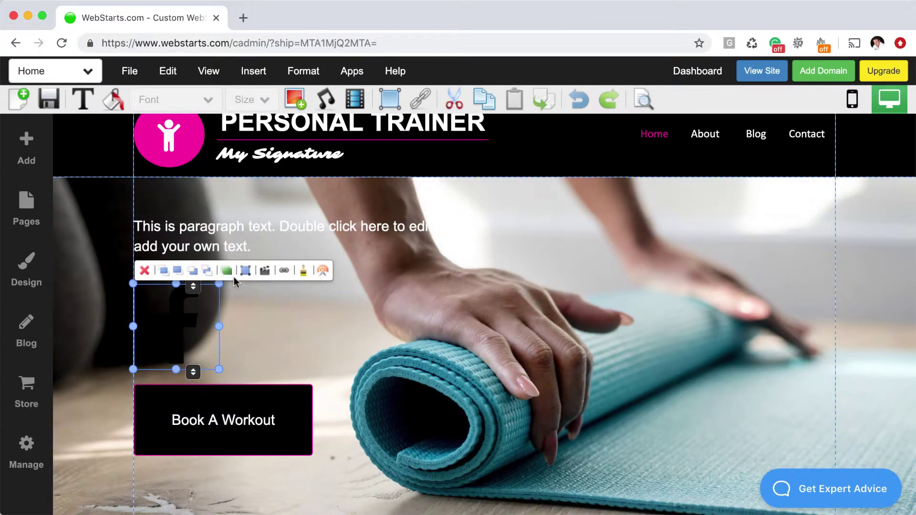
Step: Make the Facebook icon white and place it on the right at X 860, Y 290
click(113, 100)
click(138, 155)
click(117, 106)
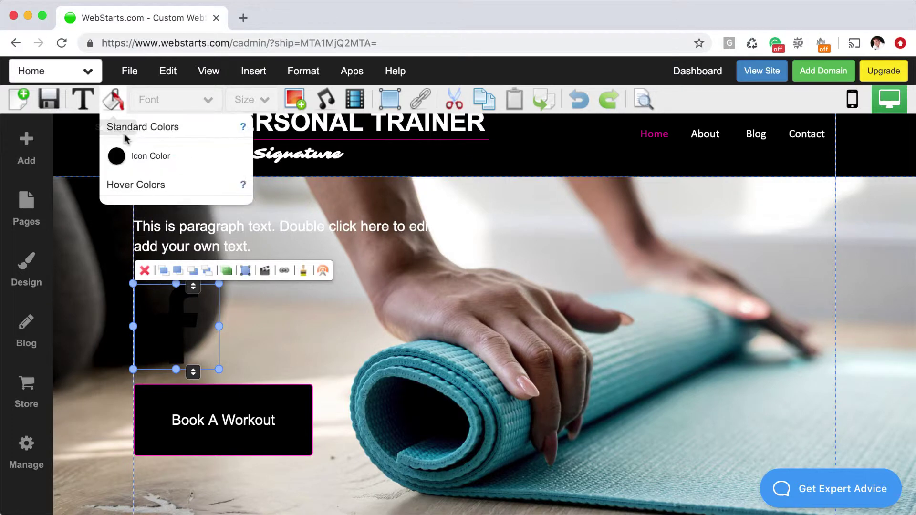
click(143, 158)
click(270, 258)
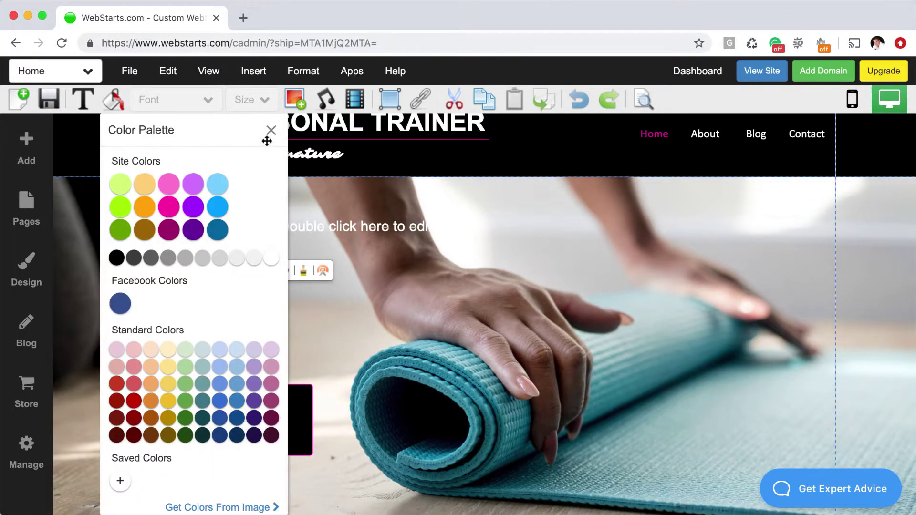
click(268, 130)
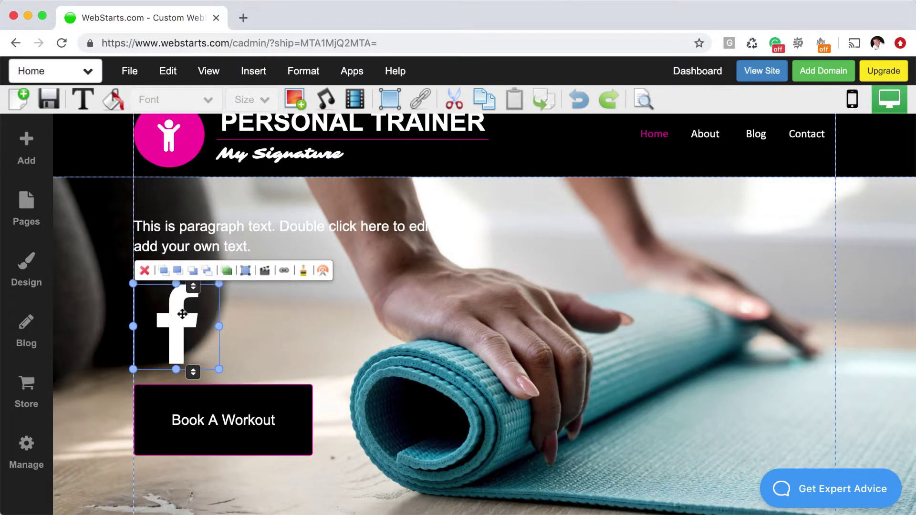
drag(180, 328, 788, 412)
drag(788, 455, 790, 415)
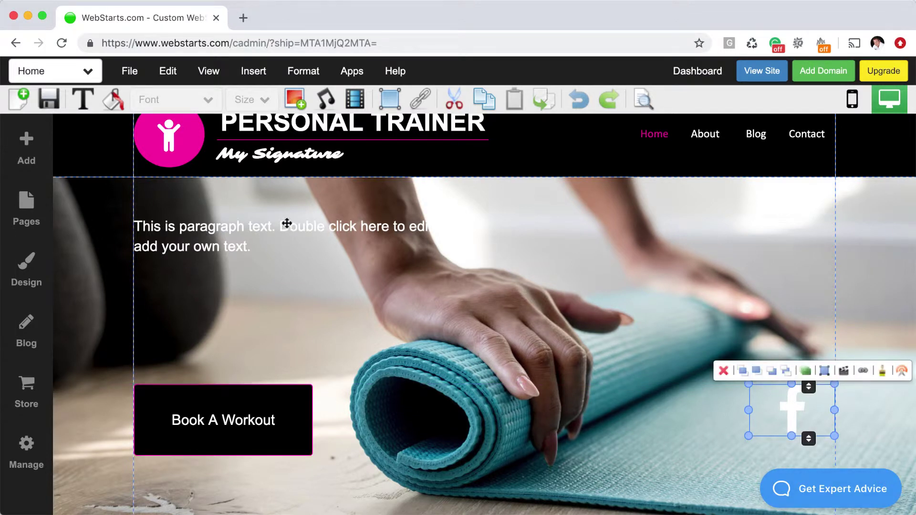
Step: Move the paragraph to the hero's right side, right-align its Paragraph L text, and nudge it up
click(265, 238)
drag(216, 229, 570, 249)
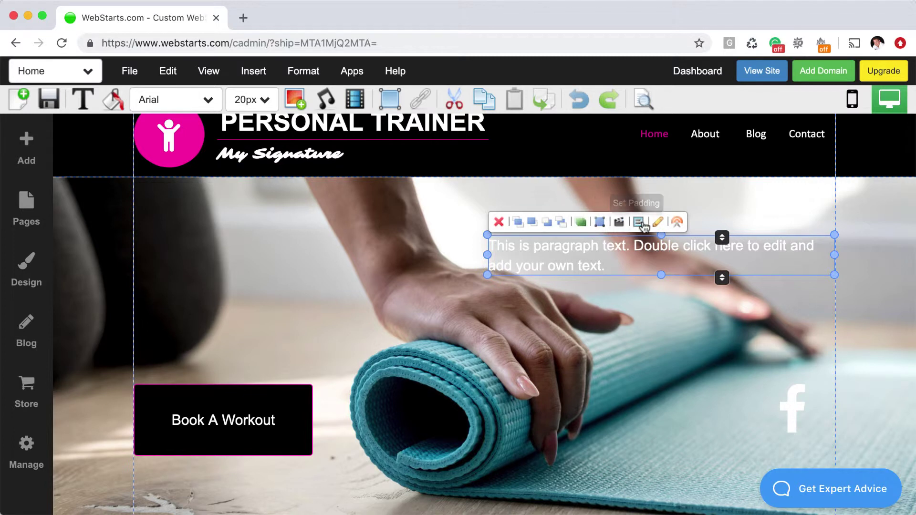
double_click(594, 248)
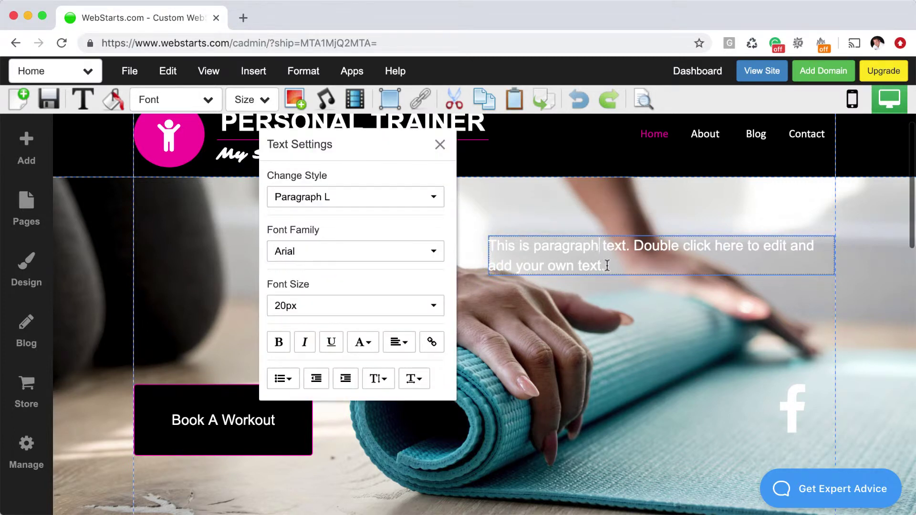
drag(607, 264, 473, 236)
click(359, 192)
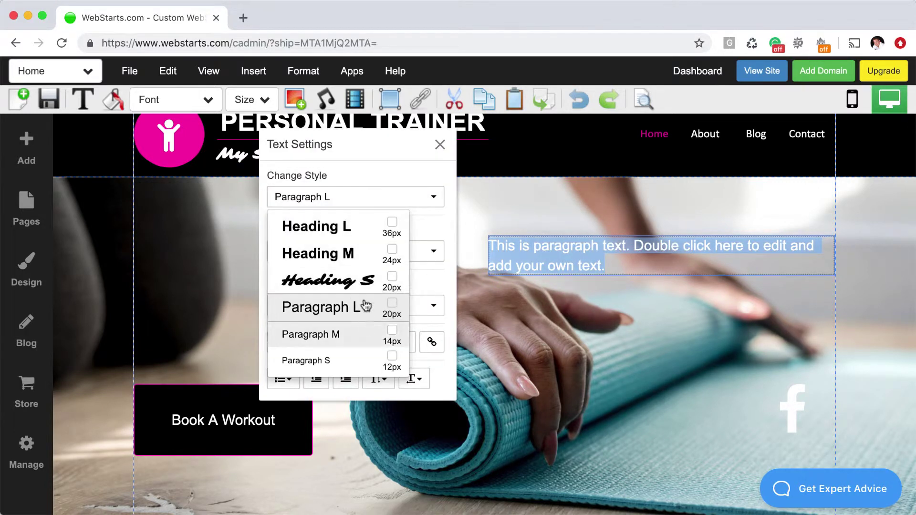
click(446, 199)
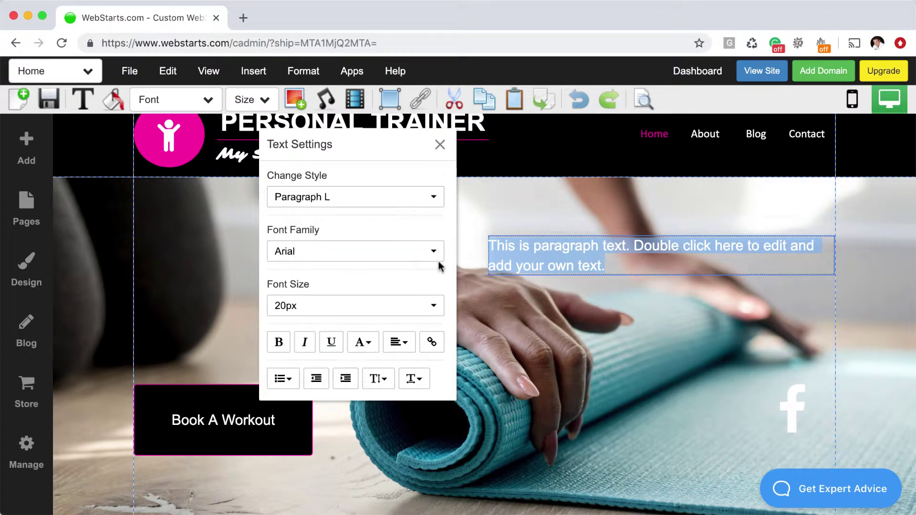
click(396, 349)
click(403, 405)
click(376, 154)
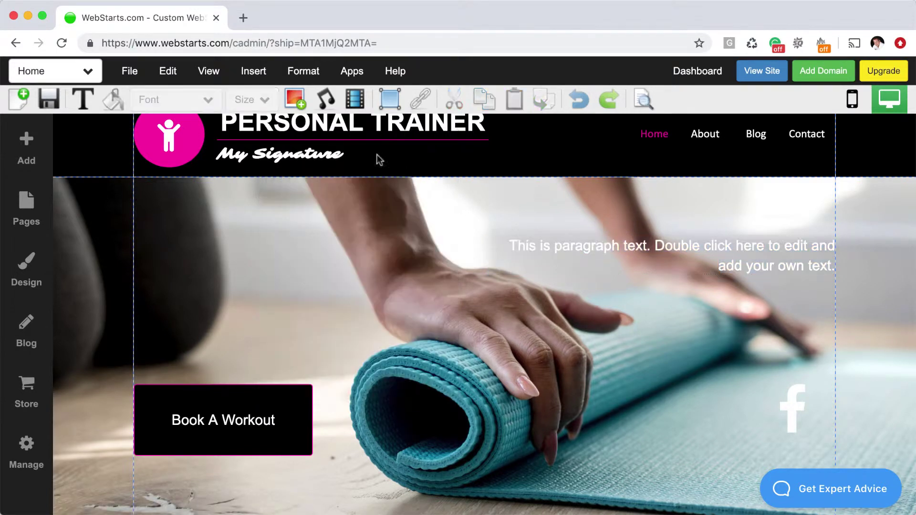
scroll(314, 170, up, 1)
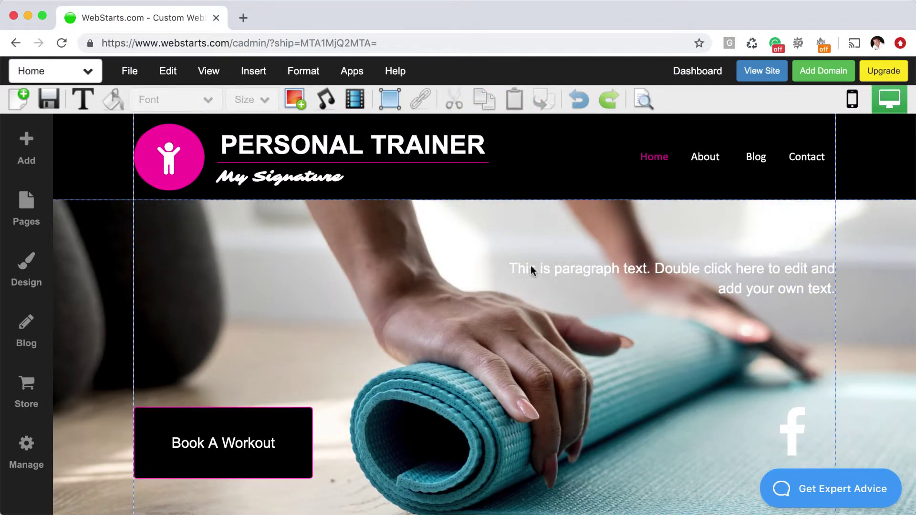
drag(539, 271, 548, 259)
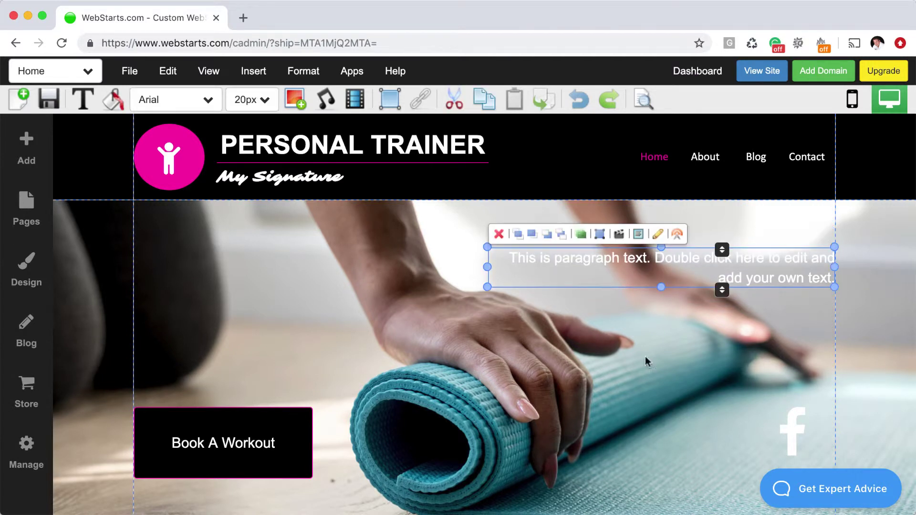
Step: Adjust the white Facebook icon slightly so it sits level with the paragraph
click(791, 449)
drag(793, 444, 792, 444)
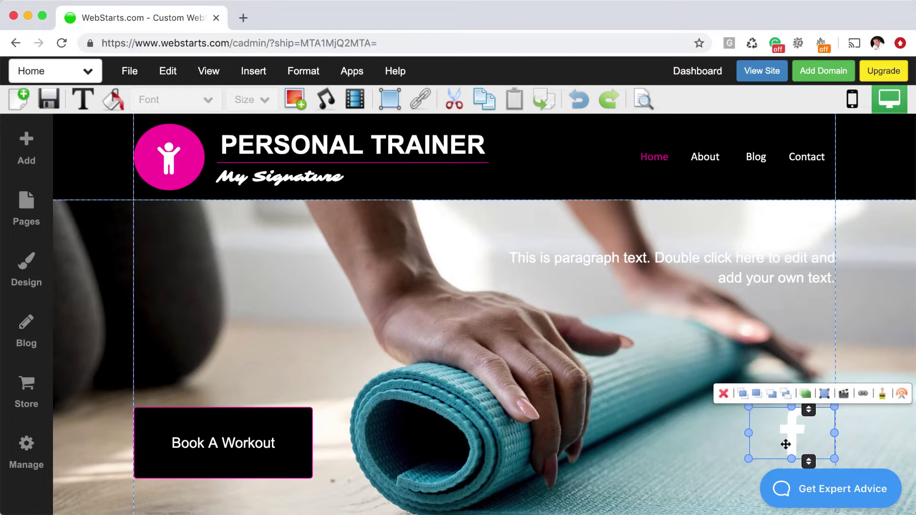
scroll(640, 382, down, 6)
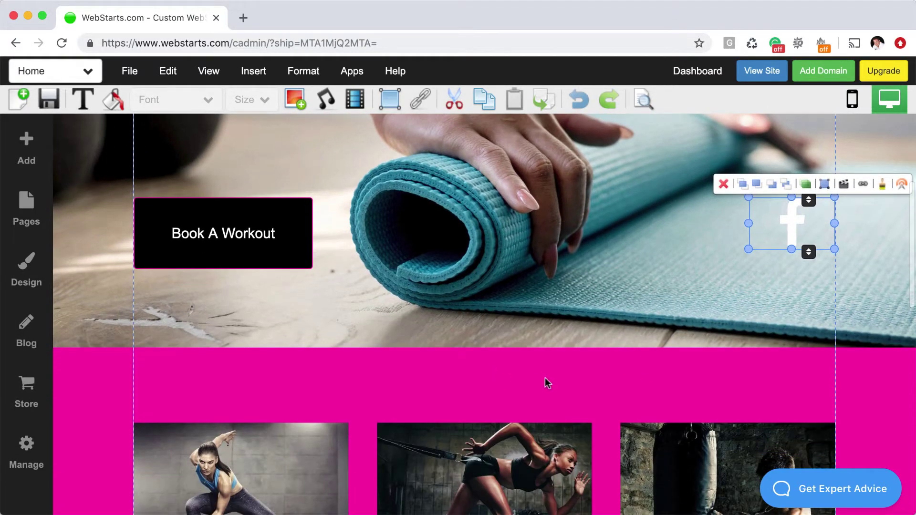
scroll(544, 385, down, 3)
scroll(544, 384, up, 9)
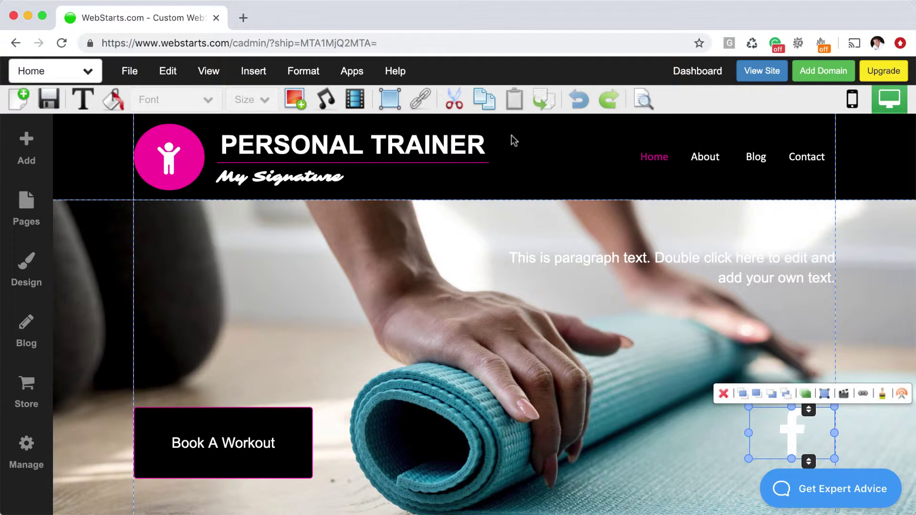
click(123, 169)
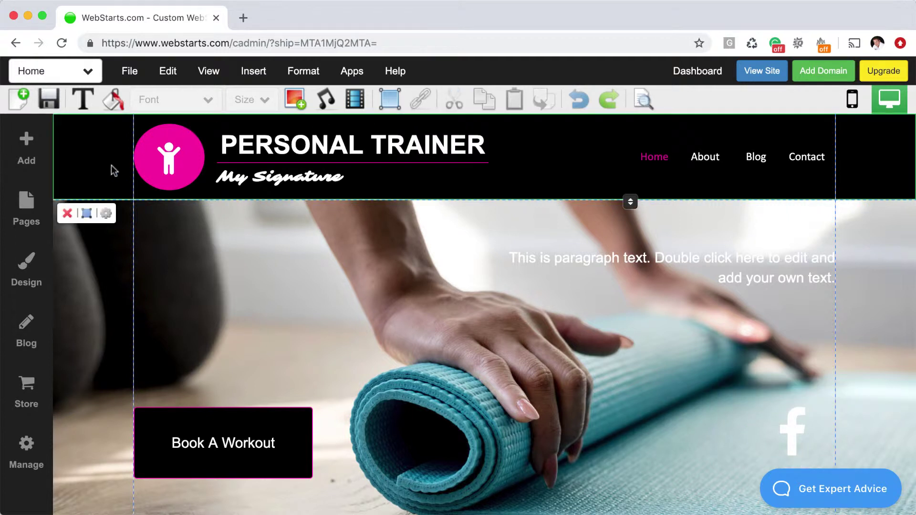
click(113, 101)
click(125, 137)
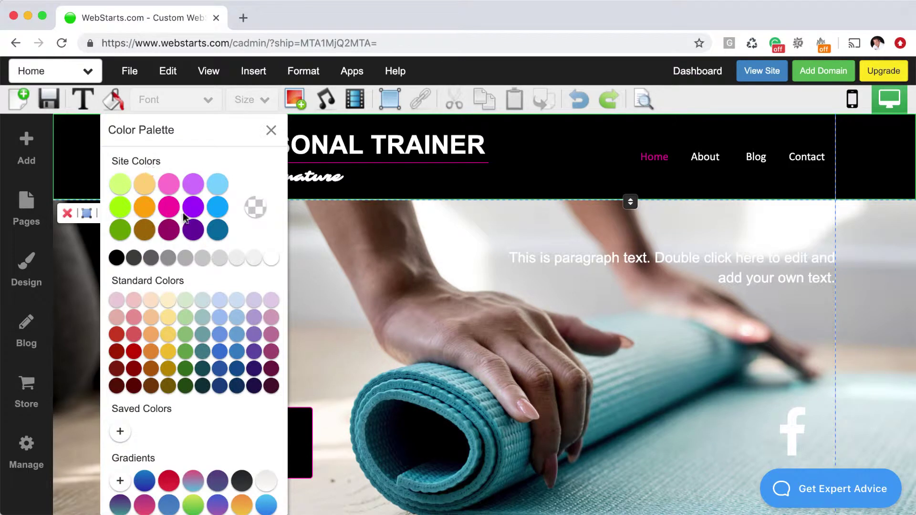
click(172, 231)
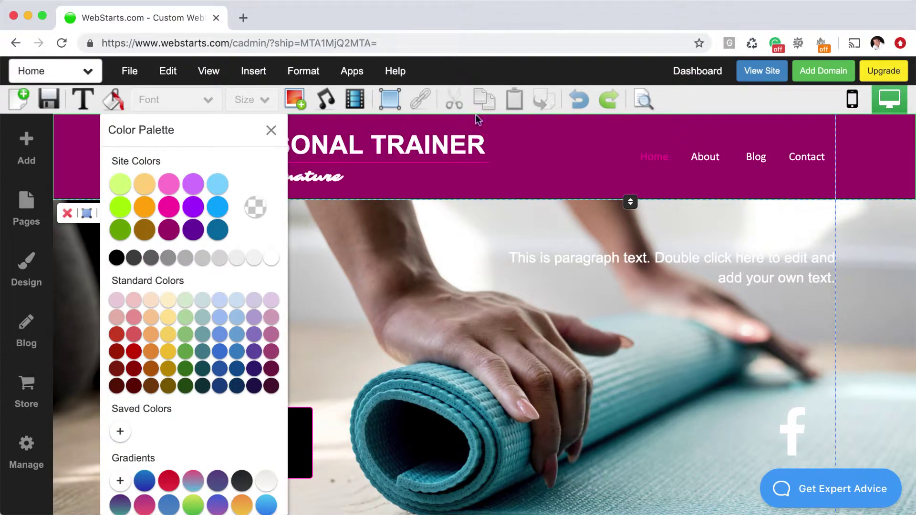
click(695, 102)
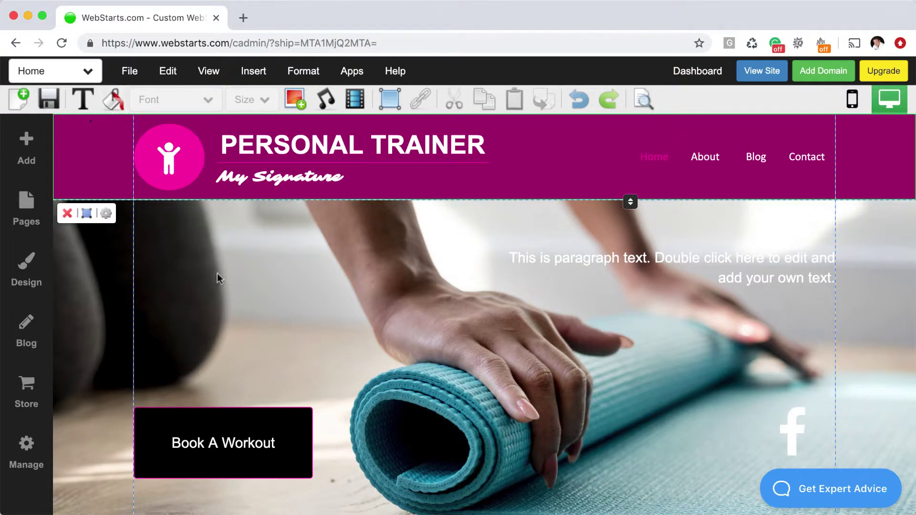
click(113, 100)
click(126, 135)
click(117, 259)
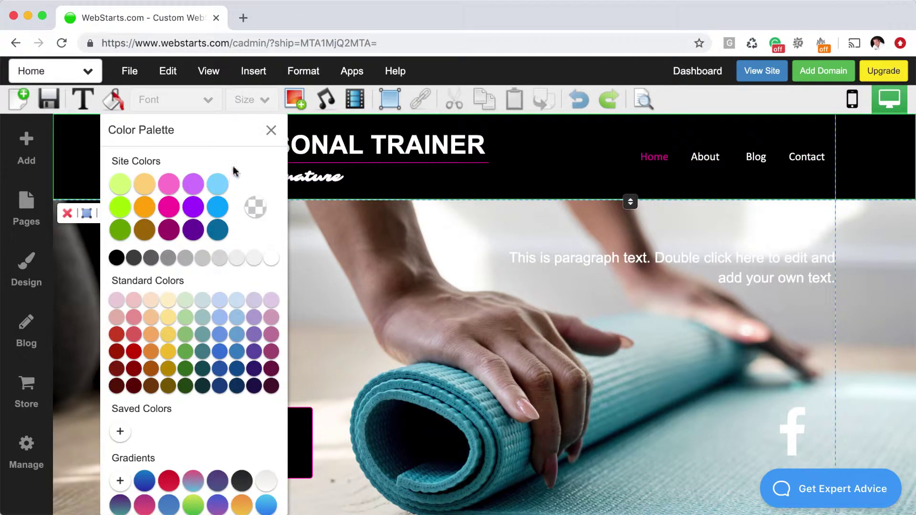
click(271, 131)
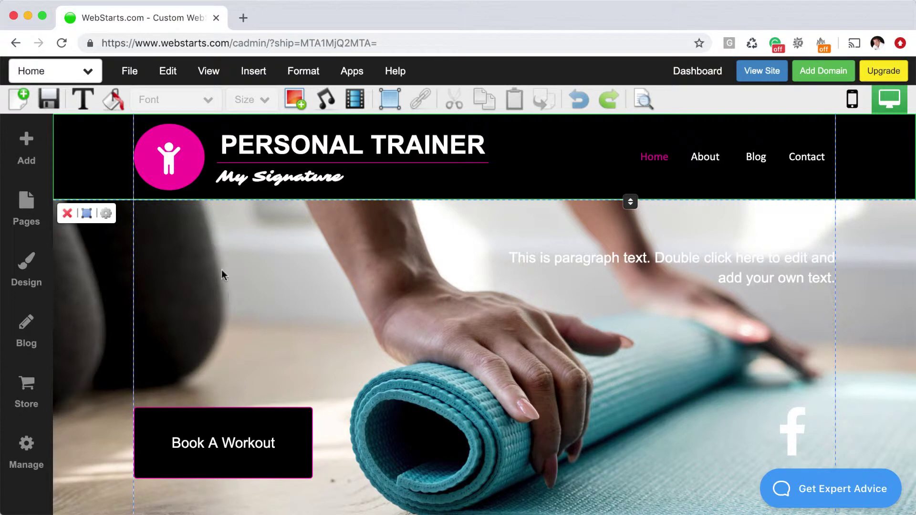
click(172, 163)
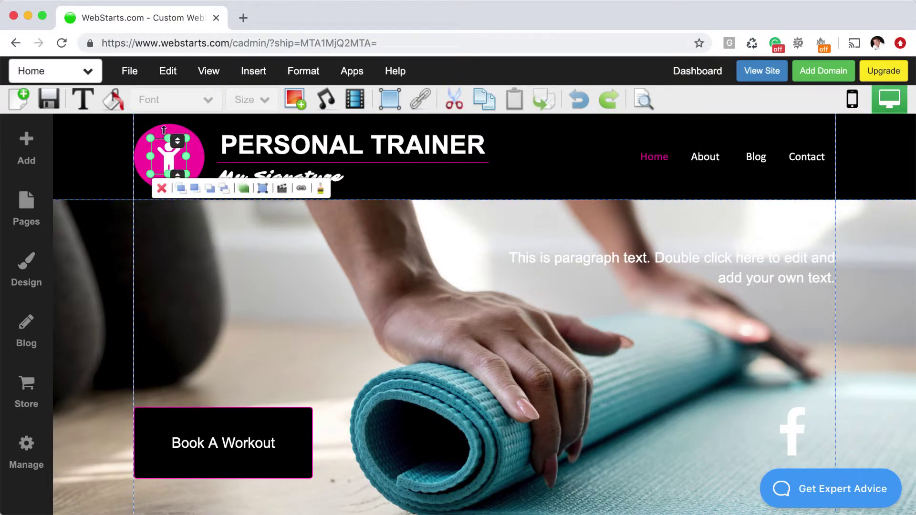
click(365, 176)
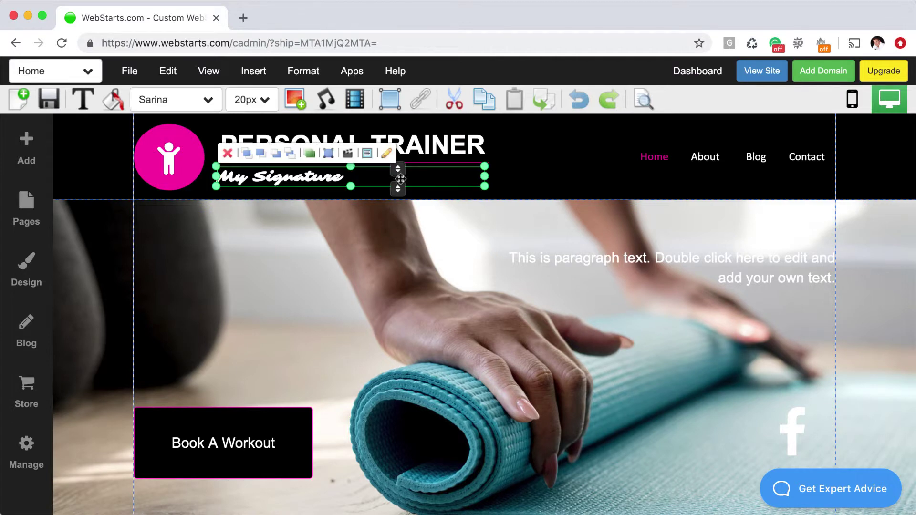
click(528, 190)
scroll(517, 299, down, 3)
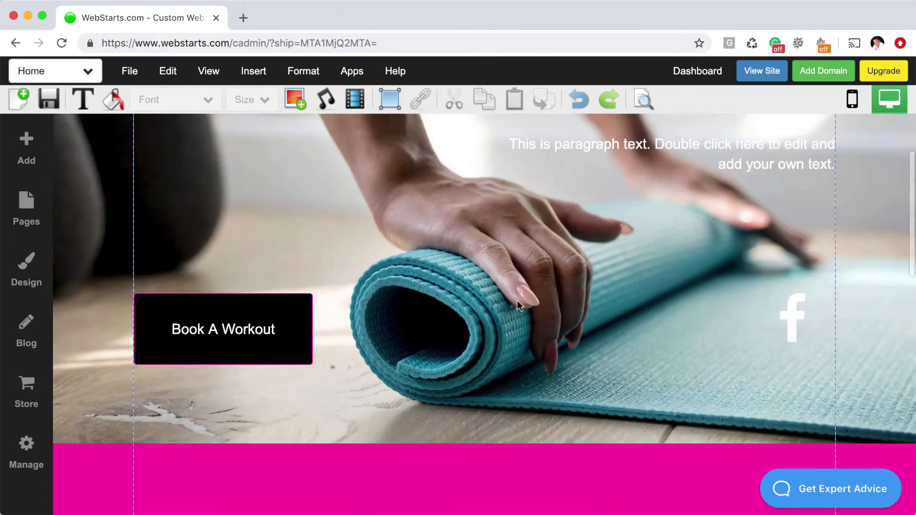
scroll(516, 300, up, 3)
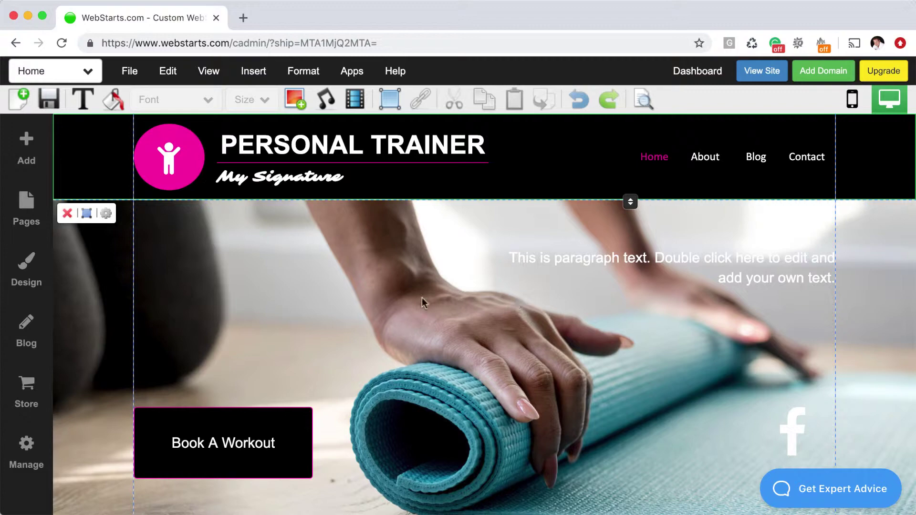
scroll(357, 247, down, 1)
scroll(358, 247, down, 10)
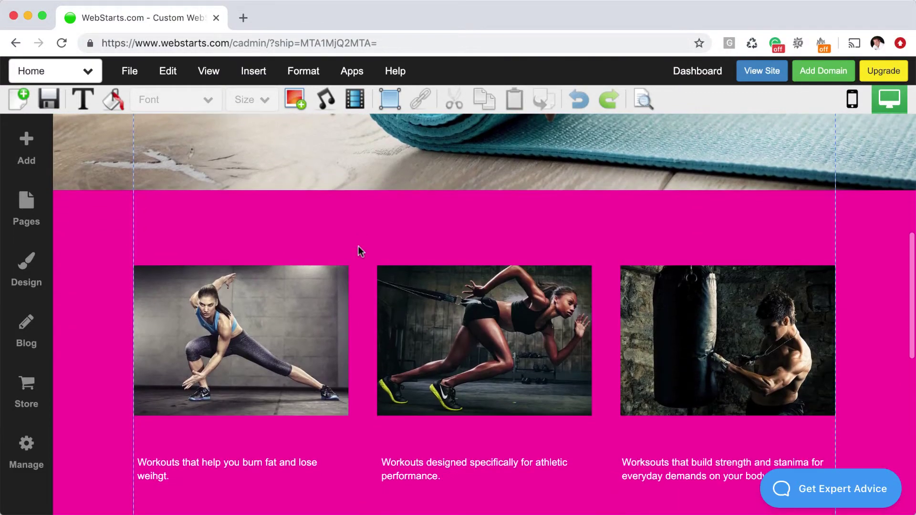
scroll(359, 246, up, 6)
scroll(361, 246, up, 5)
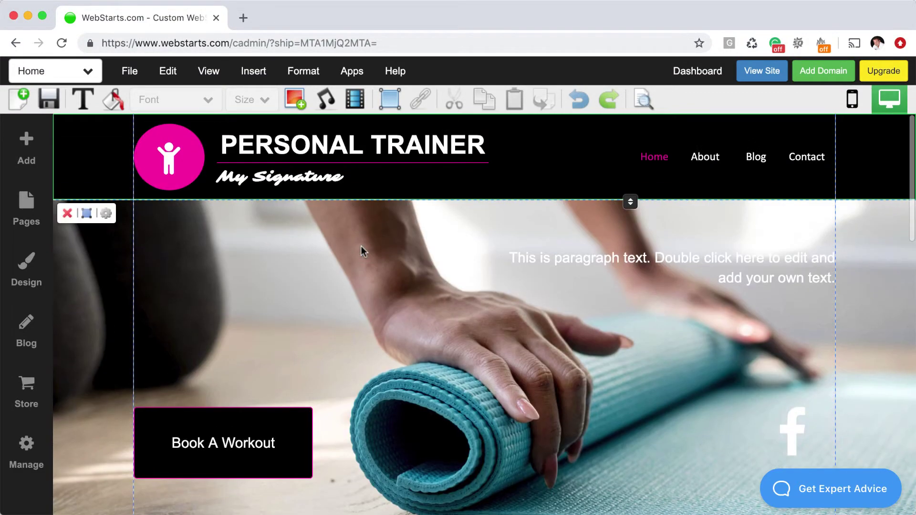
click(342, 184)
click(115, 99)
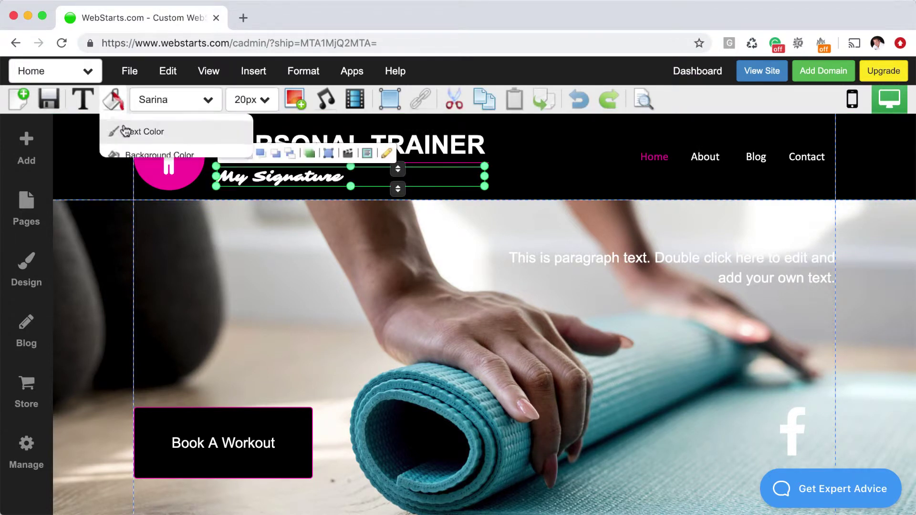
click(128, 132)
click(203, 262)
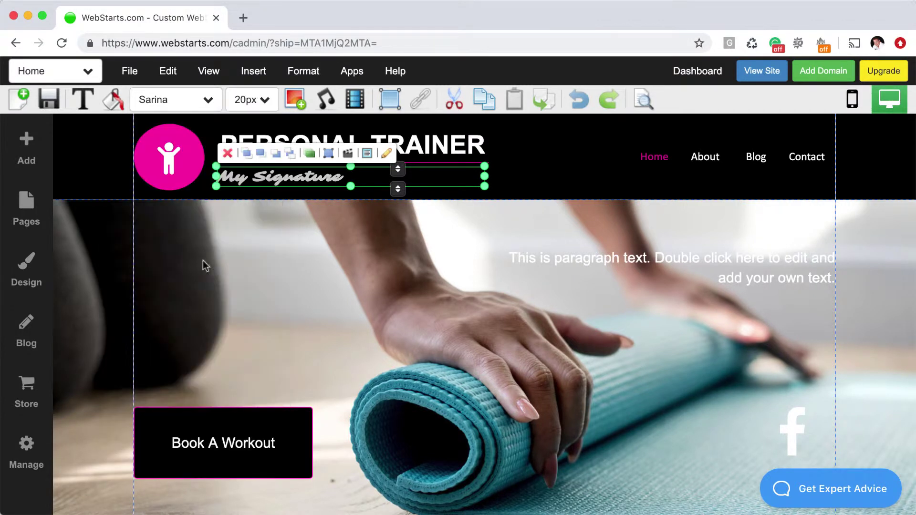
click(328, 190)
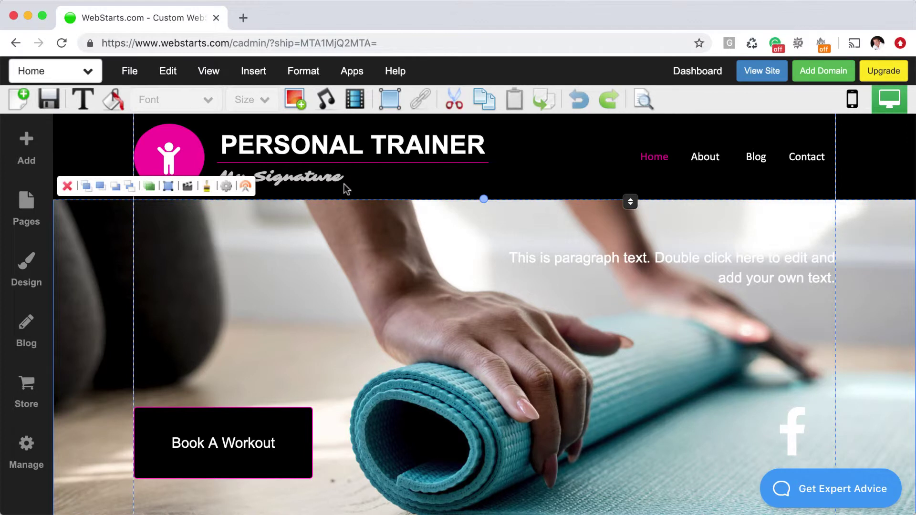
click(577, 100)
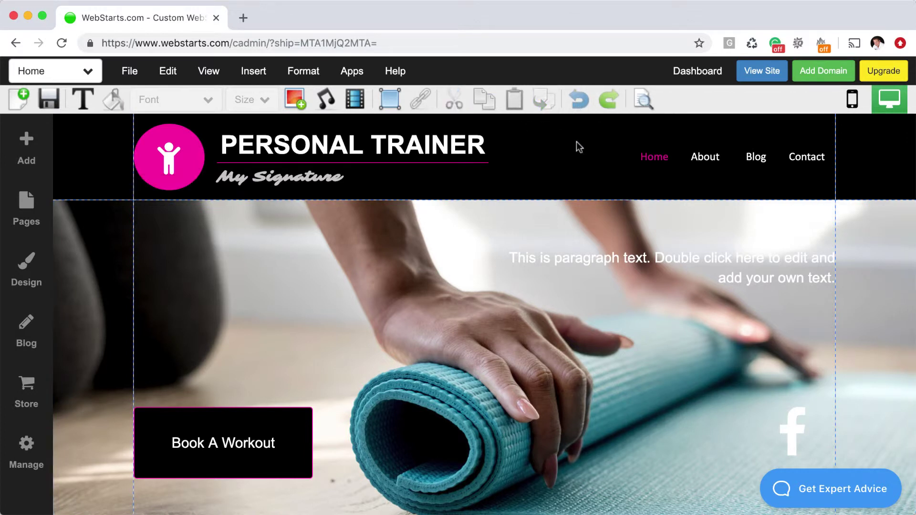
click(579, 101)
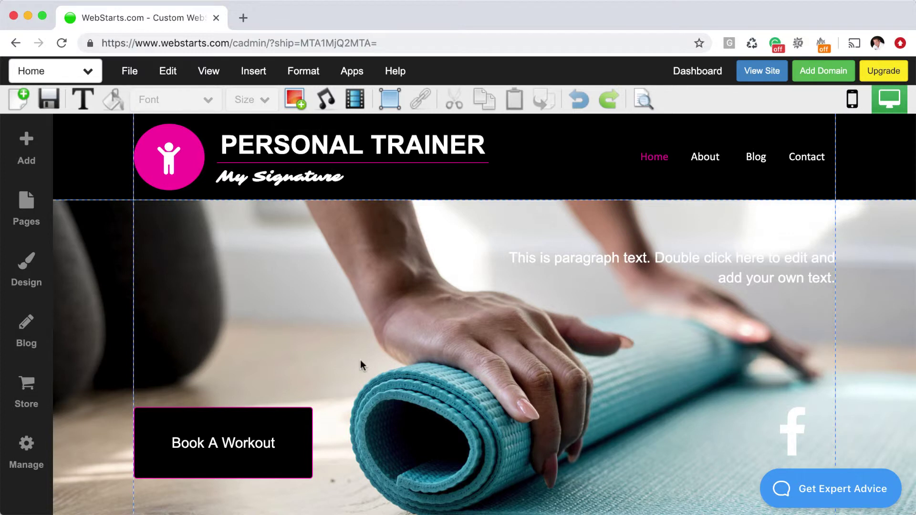
scroll(361, 380, down, 1)
scroll(361, 380, up, 1)
click(281, 155)
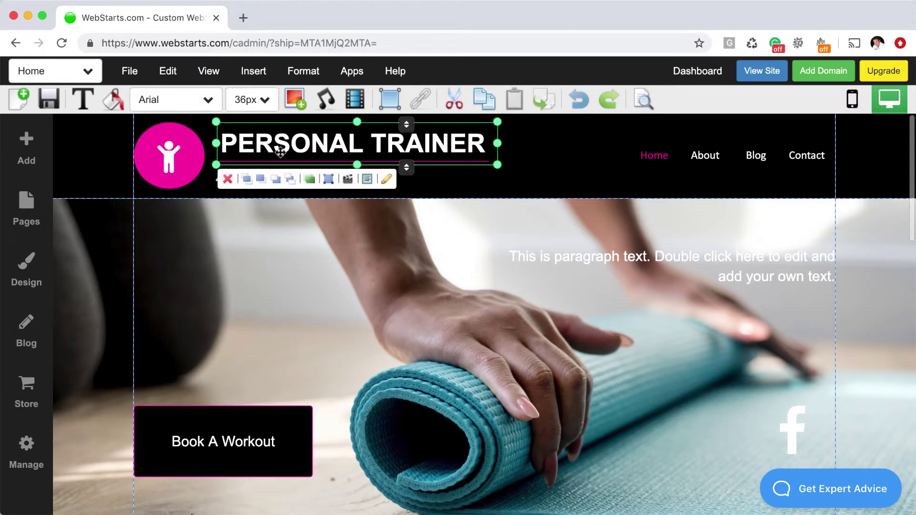
click(426, 288)
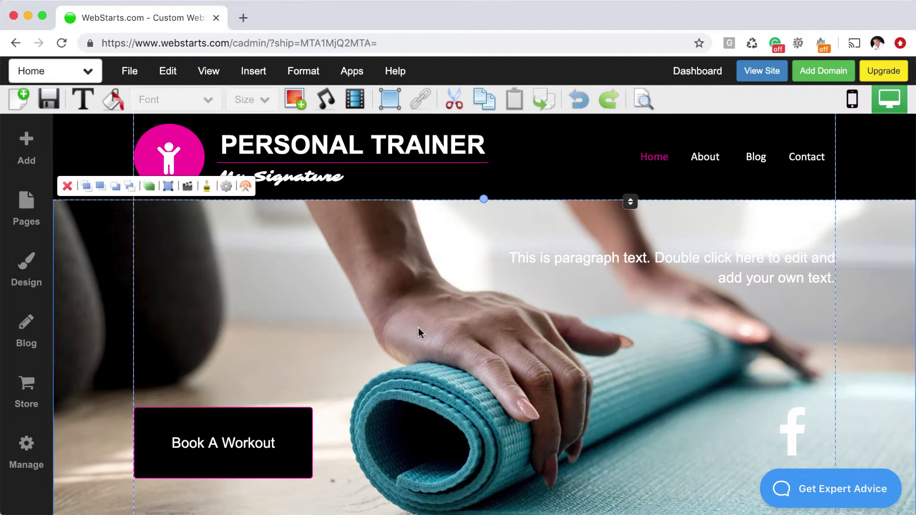
scroll(423, 339, down, 2)
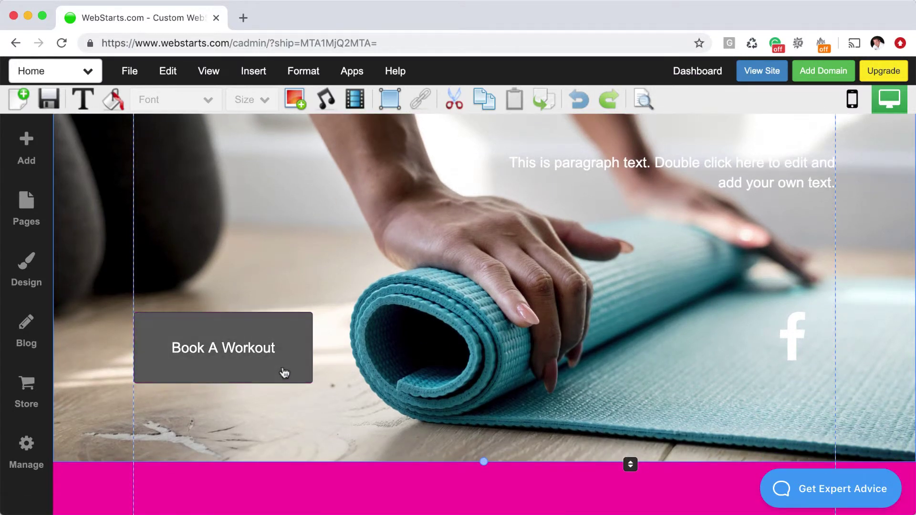
Step: Drag the Book A Workout button from the left edge to the hero's centre, about X 365, Y 314
click(303, 379)
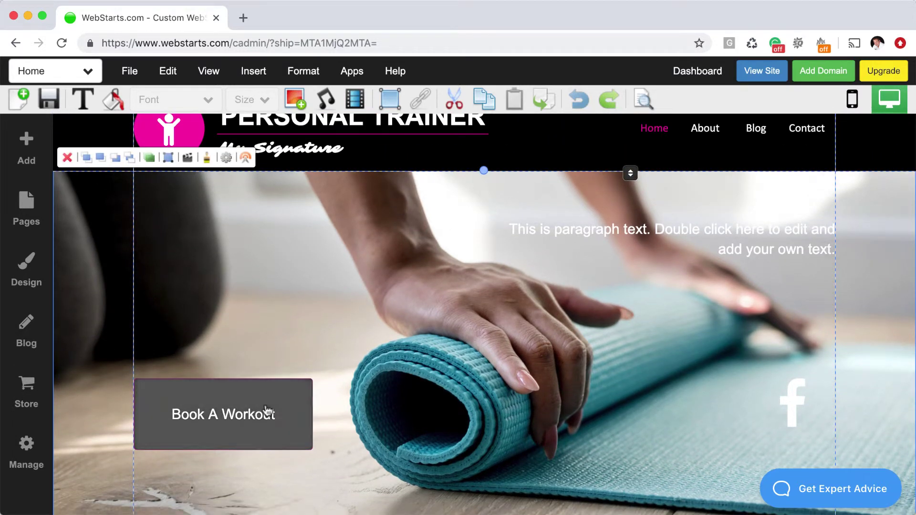
drag(237, 413, 487, 430)
scroll(515, 444, down, 1)
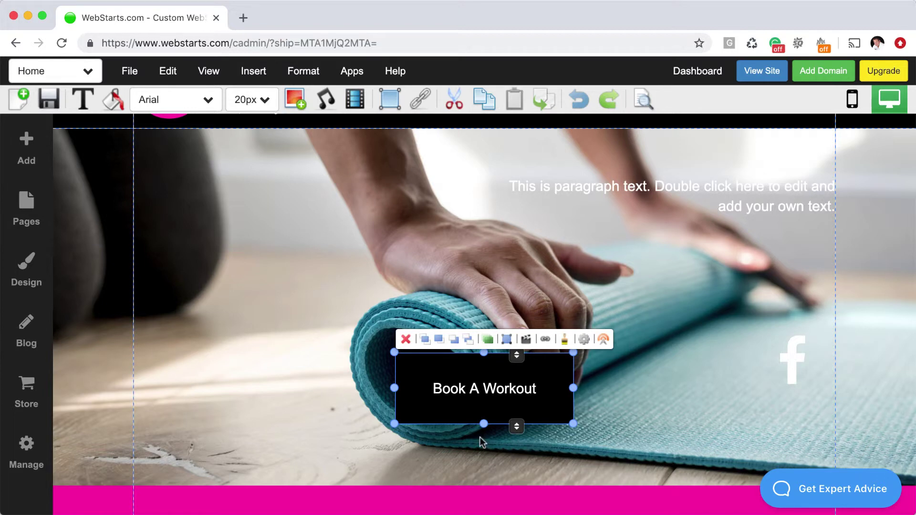
scroll(472, 433, down, 5)
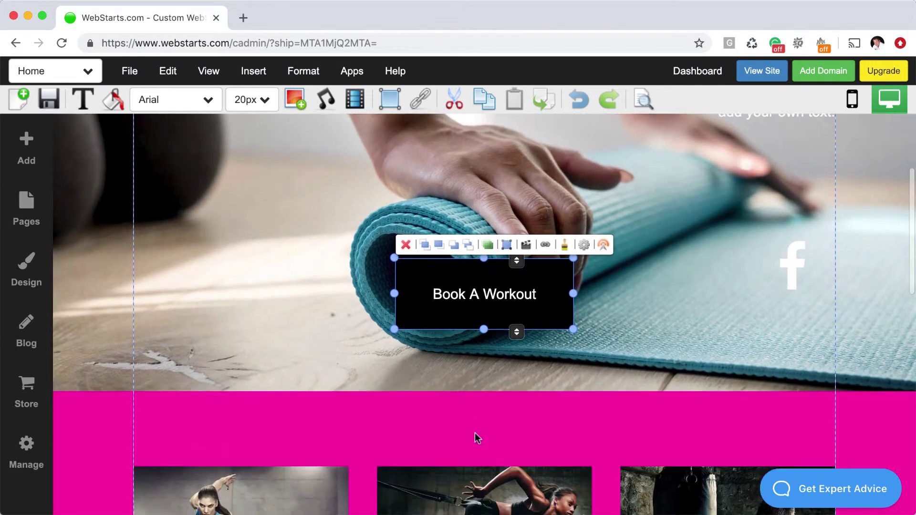
scroll(474, 434, down, 3)
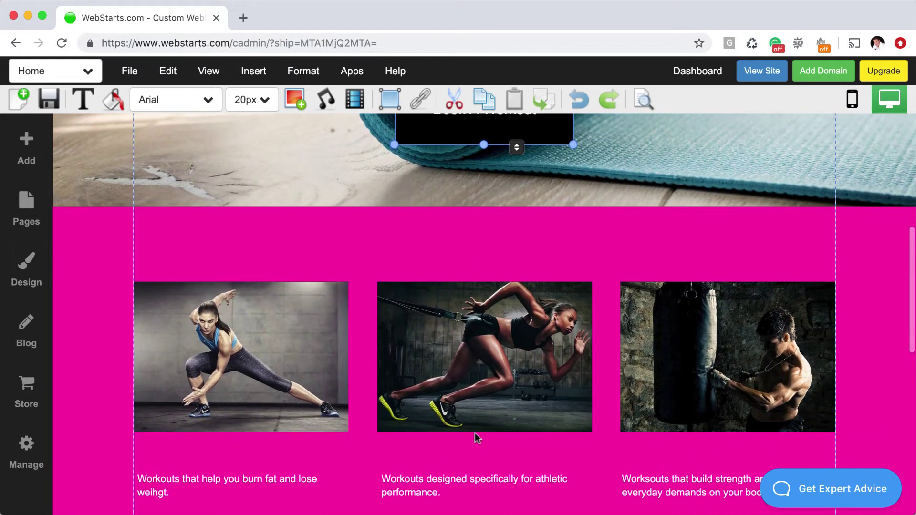
scroll(474, 434, down, 2)
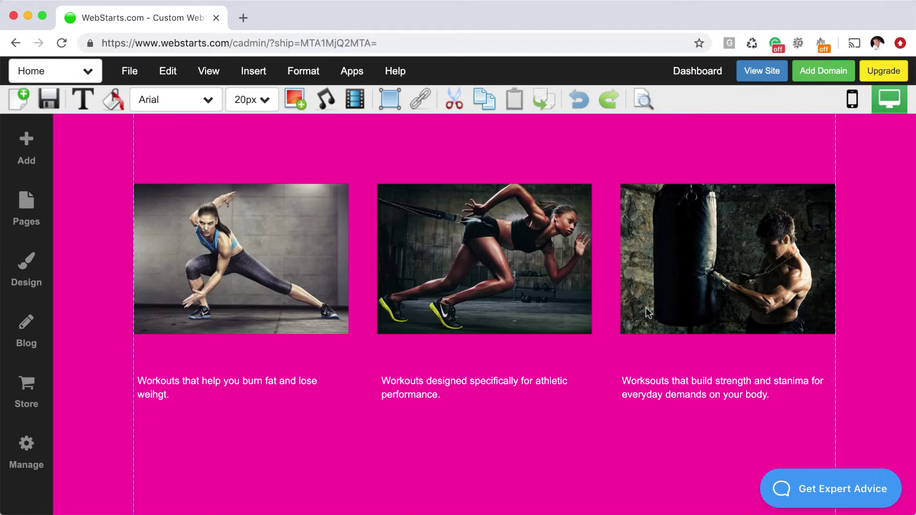
scroll(763, 343, down, 6)
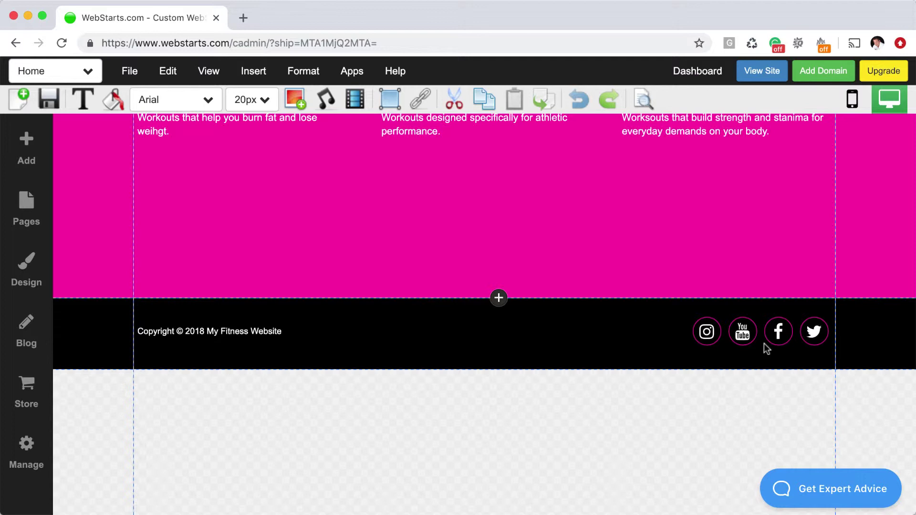
Step: Insert a new section above the black footer, below the pink three-workout section
click(499, 298)
scroll(509, 300, up, 4)
scroll(510, 301, down, 8)
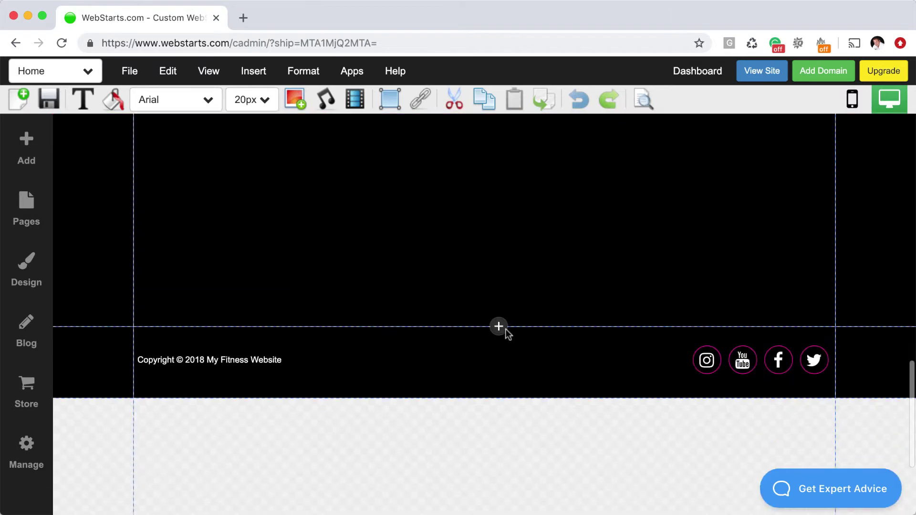
scroll(506, 327, up, 10)
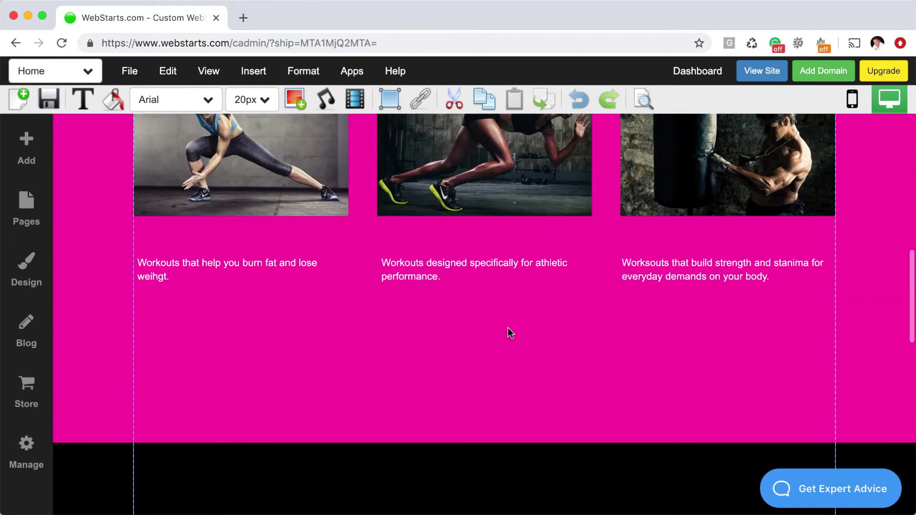
scroll(505, 328, up, 1)
scroll(504, 328, down, 2)
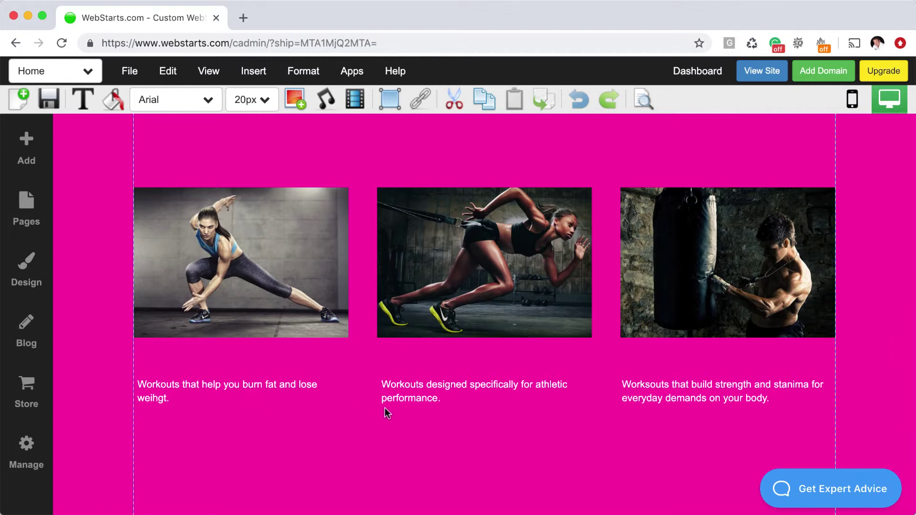
scroll(388, 410, down, 4)
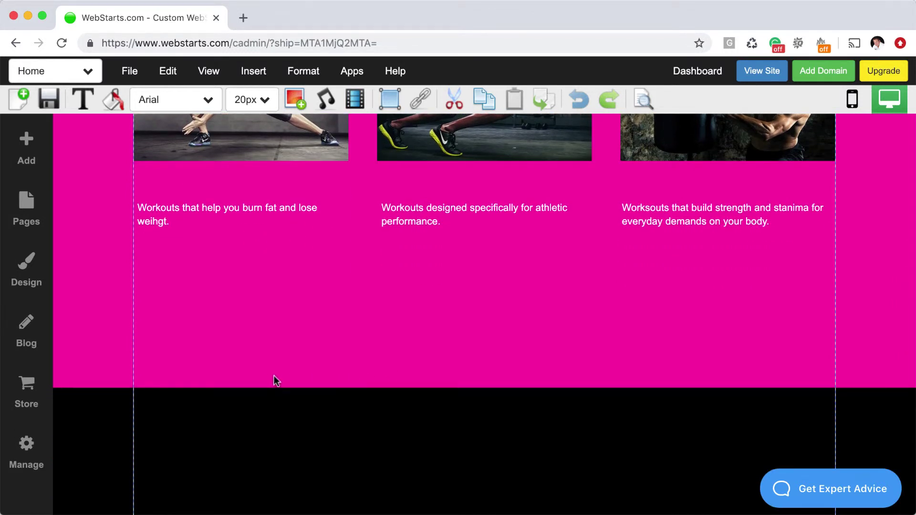
scroll(291, 336, down, 1)
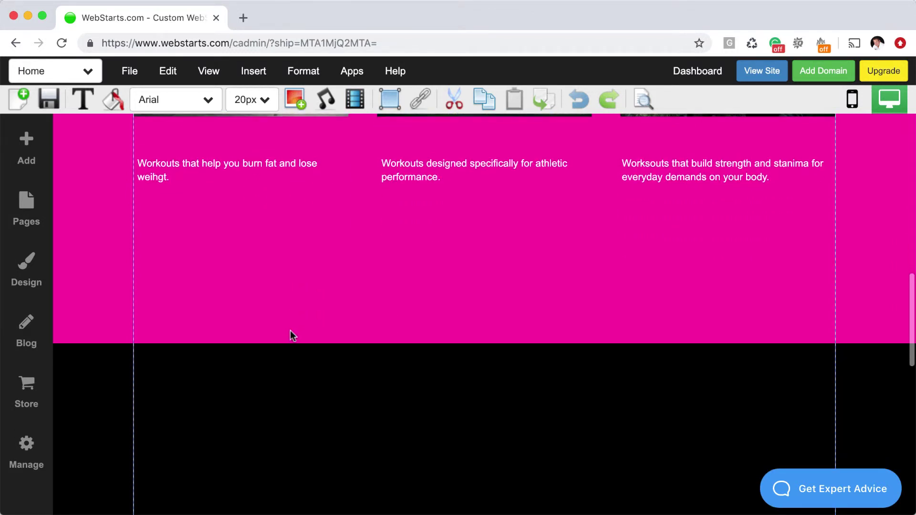
scroll(296, 330, up, 4)
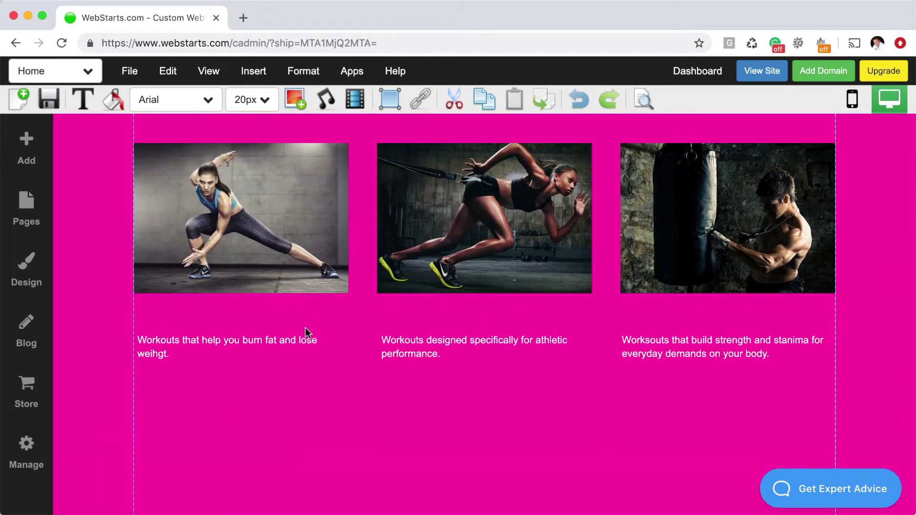
scroll(272, 321, down, 3)
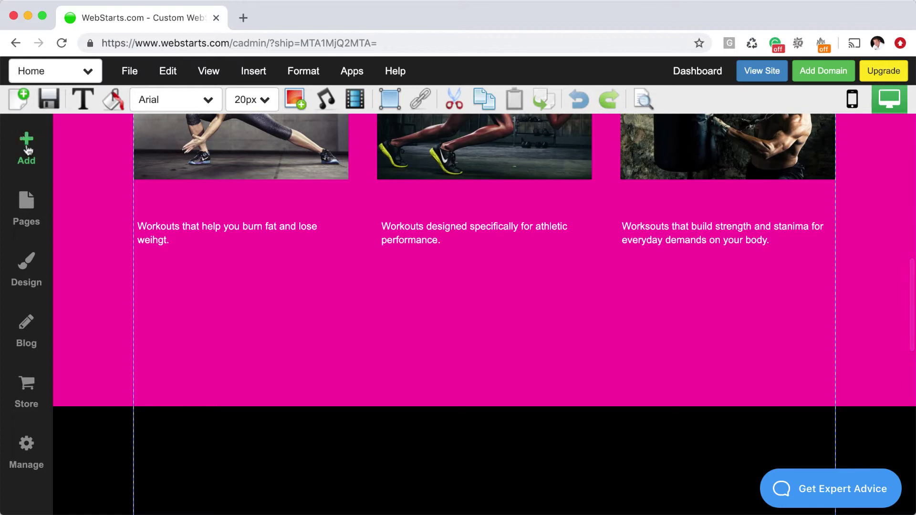
Step: Add an Android icon to the page, just below the first workout caption
click(28, 150)
scroll(142, 246, down, 1)
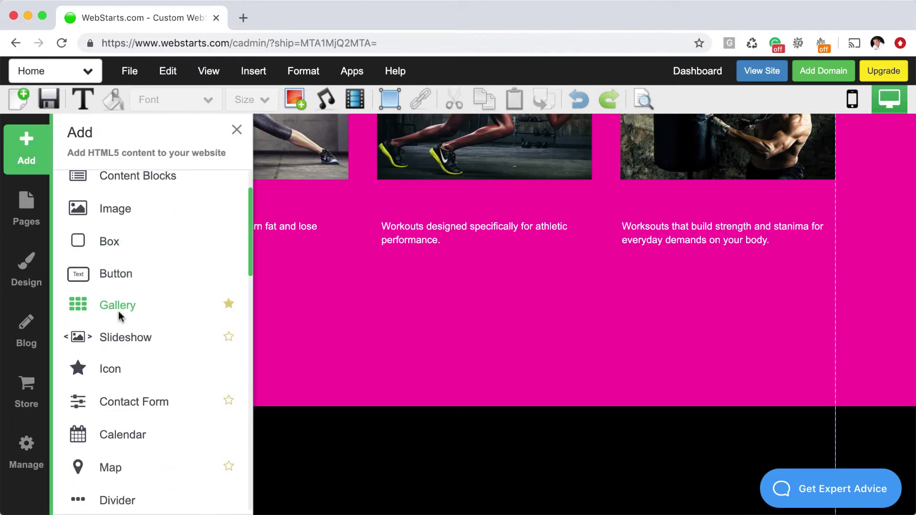
click(111, 365)
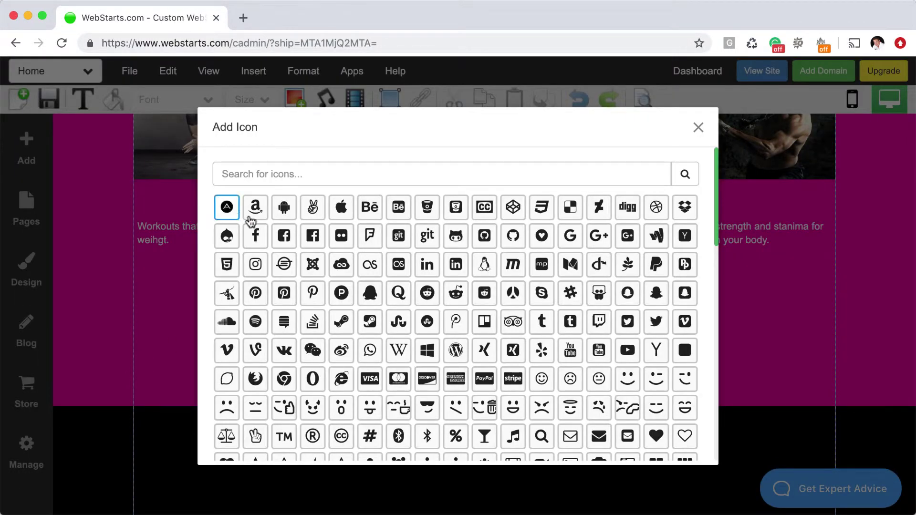
click(283, 208)
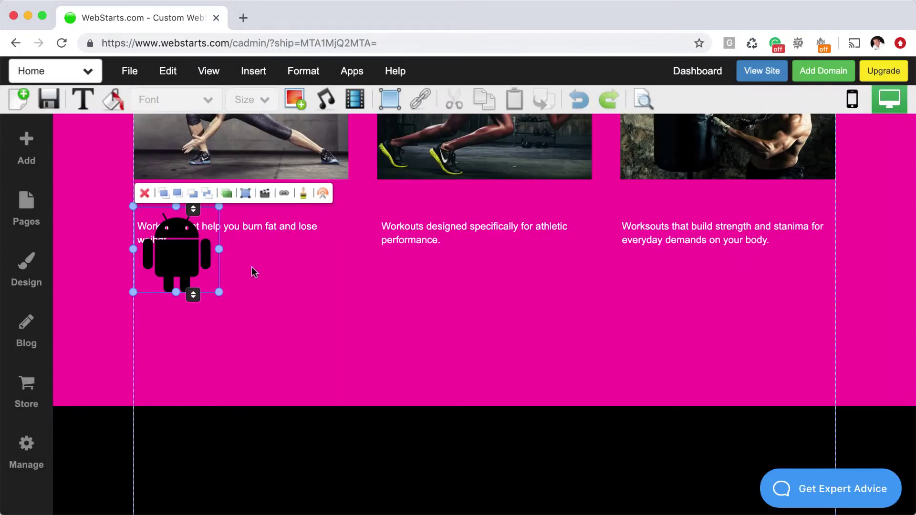
drag(195, 260, 276, 323)
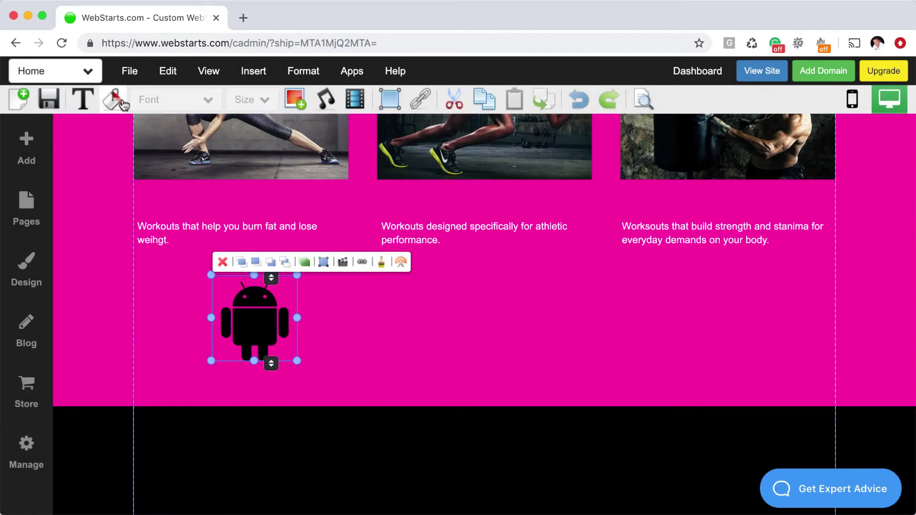
Step: Change the Android icon's colour to white
click(113, 100)
click(139, 158)
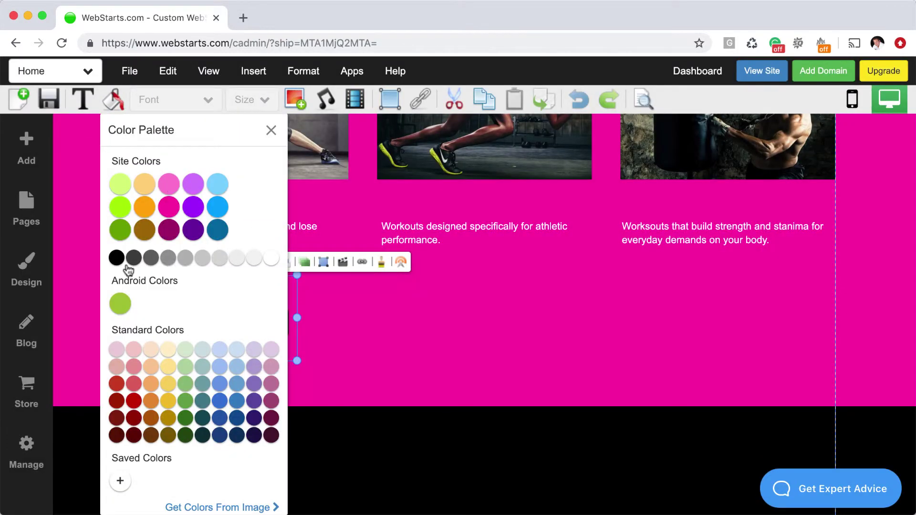
click(271, 261)
click(271, 130)
Step: Move the white Android icon down into the left column of the black section
scroll(390, 270, down, 5)
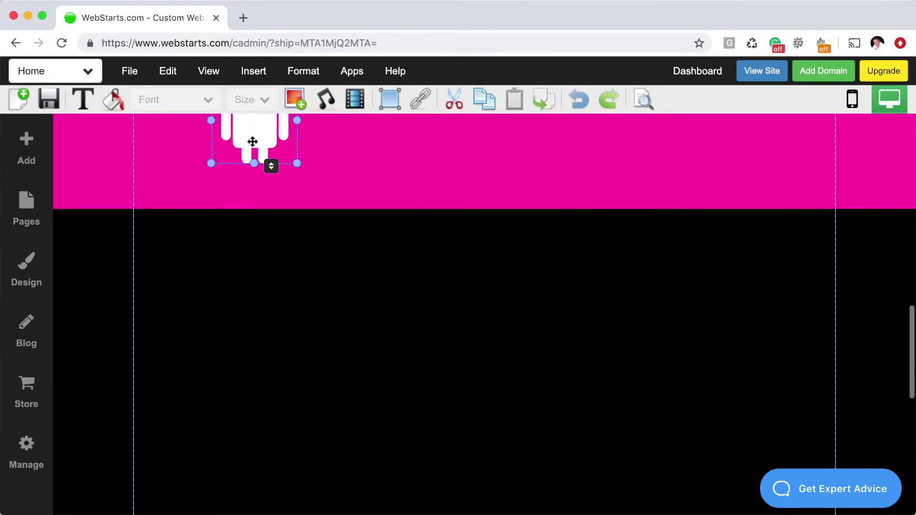
drag(252, 142, 225, 320)
scroll(245, 311, up, 3)
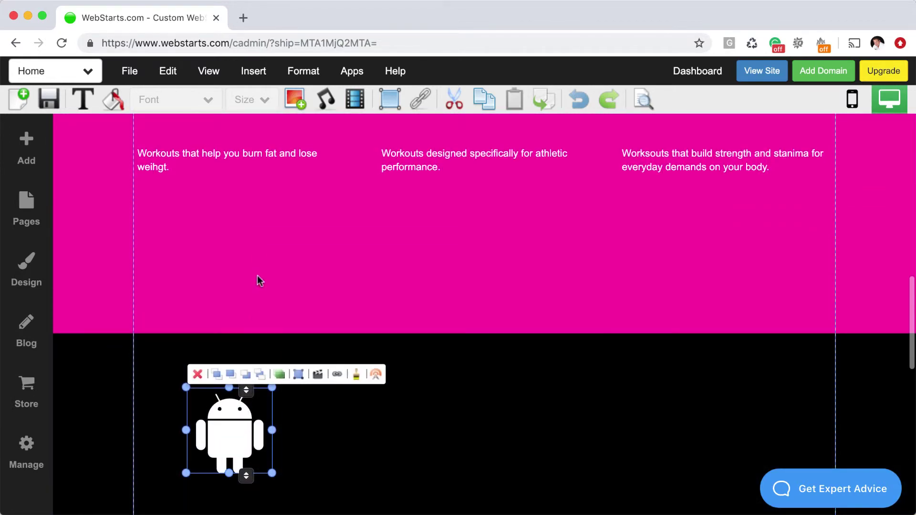
scroll(257, 280, up, 1)
mouse_move(236, 455)
mouse_down()
mouse_move(221, 461)
mouse_move(244, 460)
mouse_up()
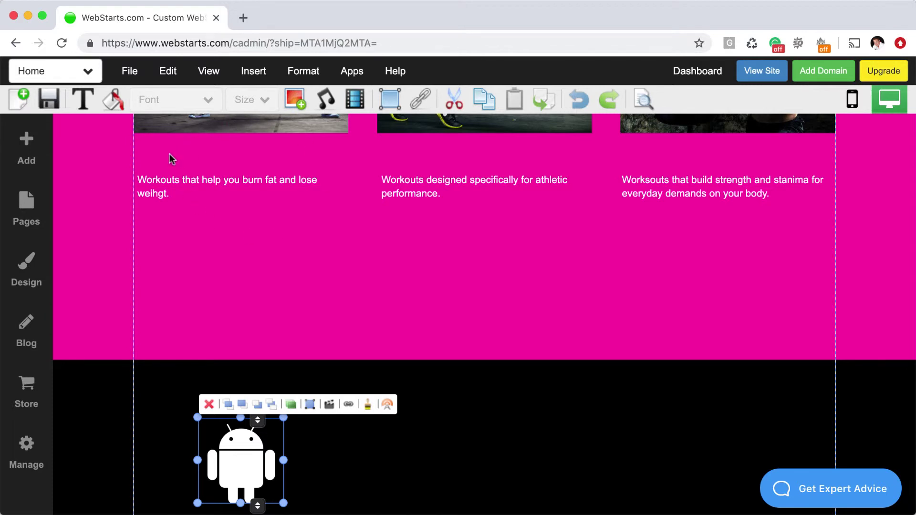
Step: Duplicate the white Android icon twice, placing the first copy in the middle column
click(544, 101)
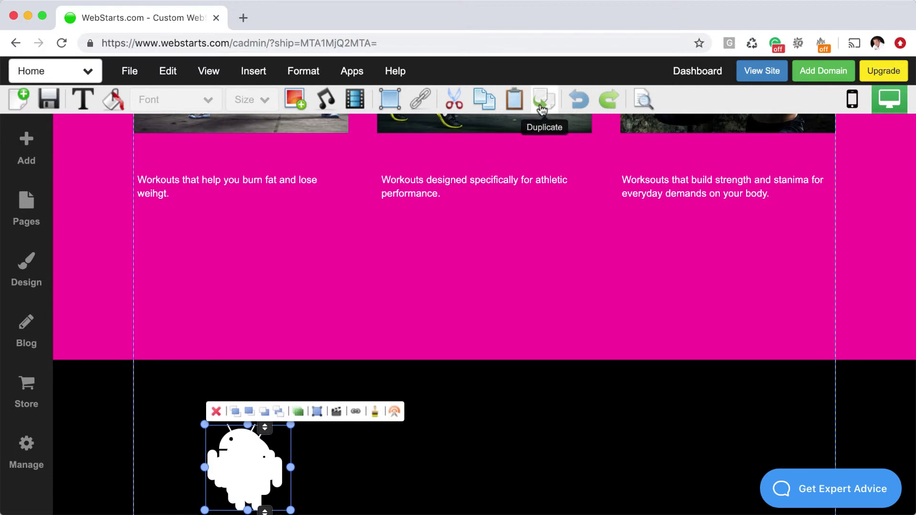
drag(260, 477, 729, 470)
click(543, 100)
scroll(630, 453, down, 5)
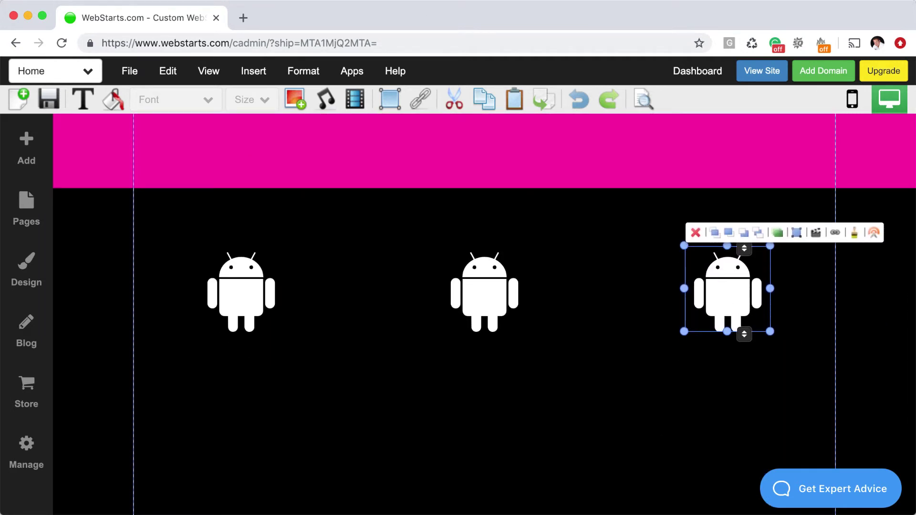
scroll(314, 305, up, 5)
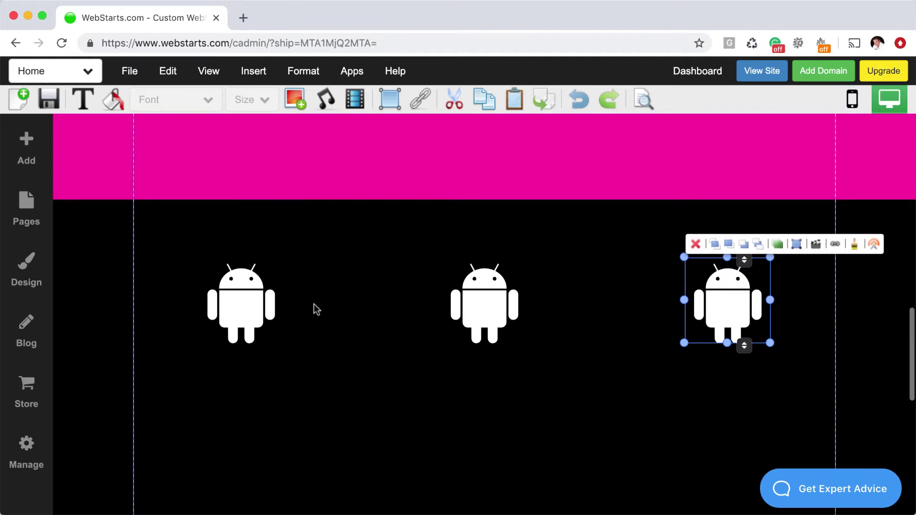
Step: Copy the fat-loss workout caption and place it under the left Android icon
click(239, 182)
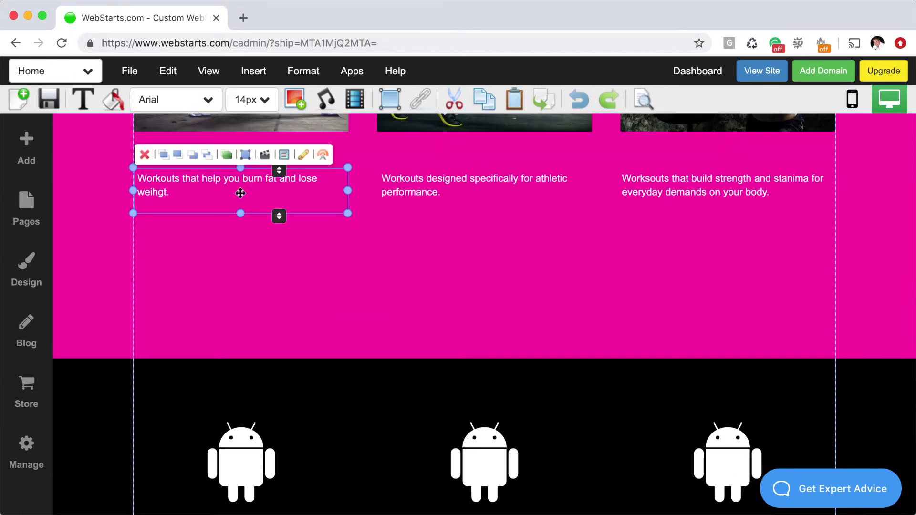
click(546, 107)
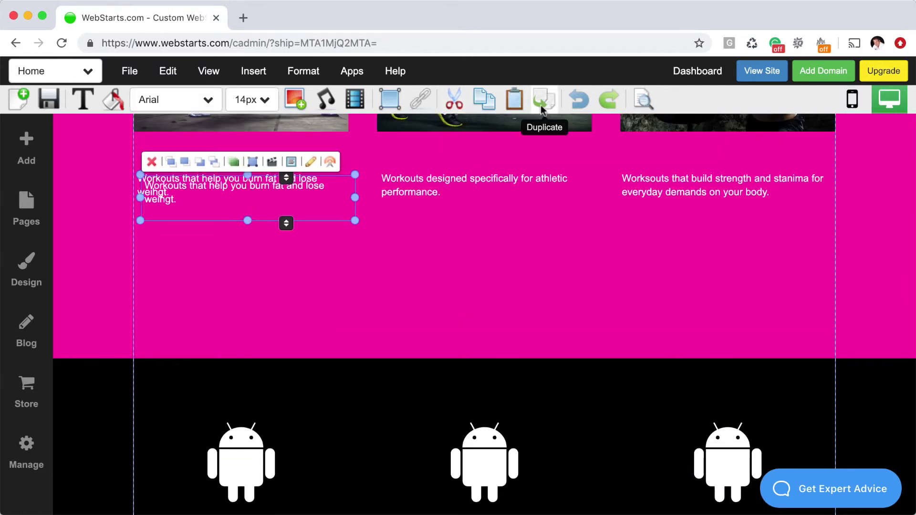
drag(321, 196, 329, 480)
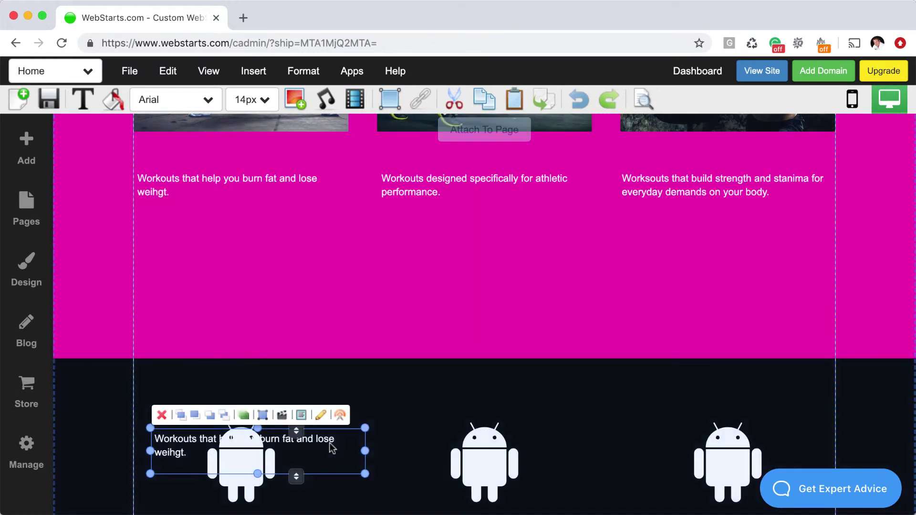
scroll(317, 356, down, 3)
drag(318, 353, 309, 452)
scroll(311, 453, up, 2)
scroll(286, 473, down, 1)
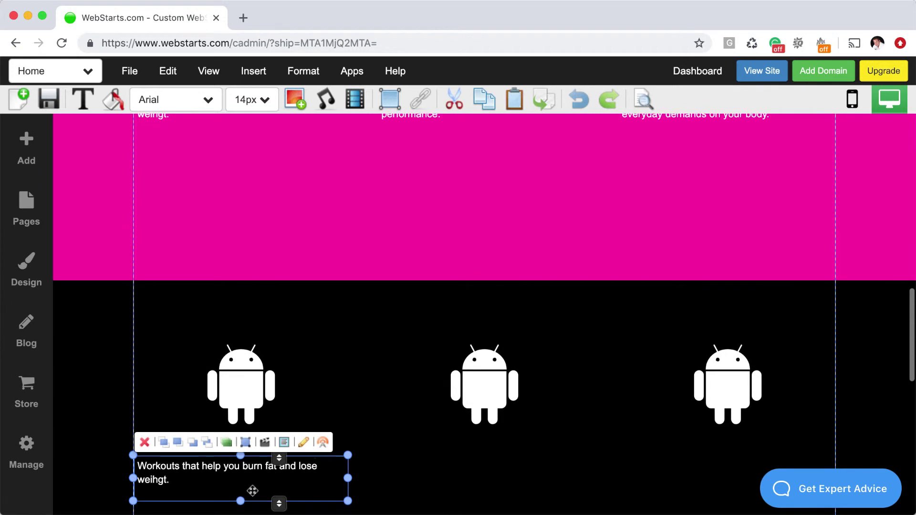
drag(251, 491, 254, 486)
scroll(256, 485, up, 2)
scroll(256, 485, down, 4)
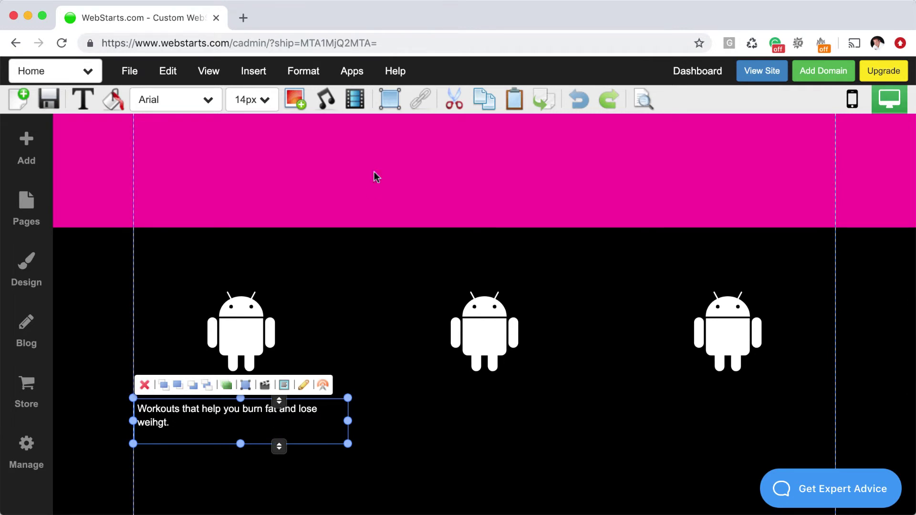
Step: Duplicate that caption under the middle and right Android icons
click(565, 106)
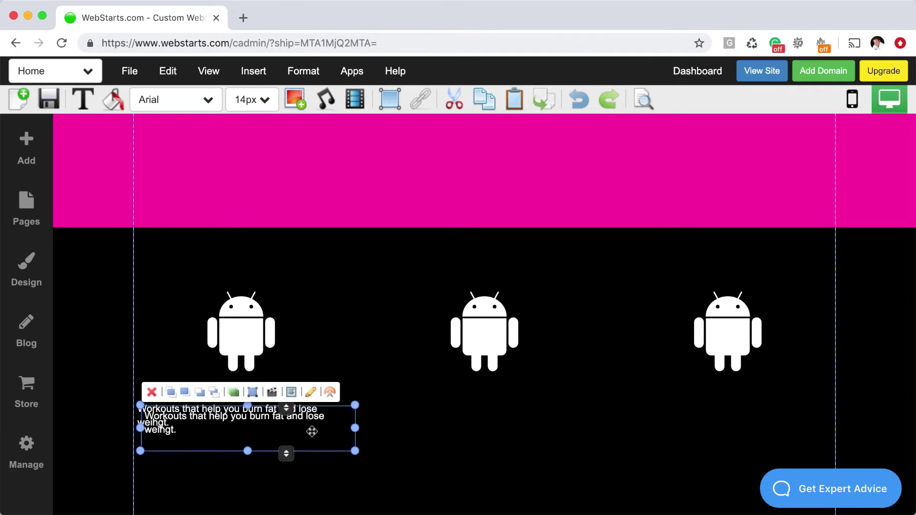
drag(303, 433, 535, 426)
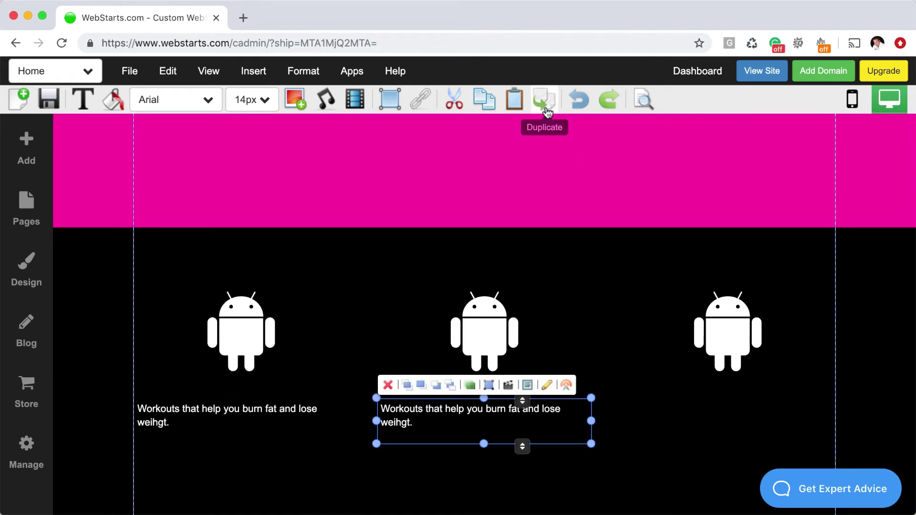
click(546, 106)
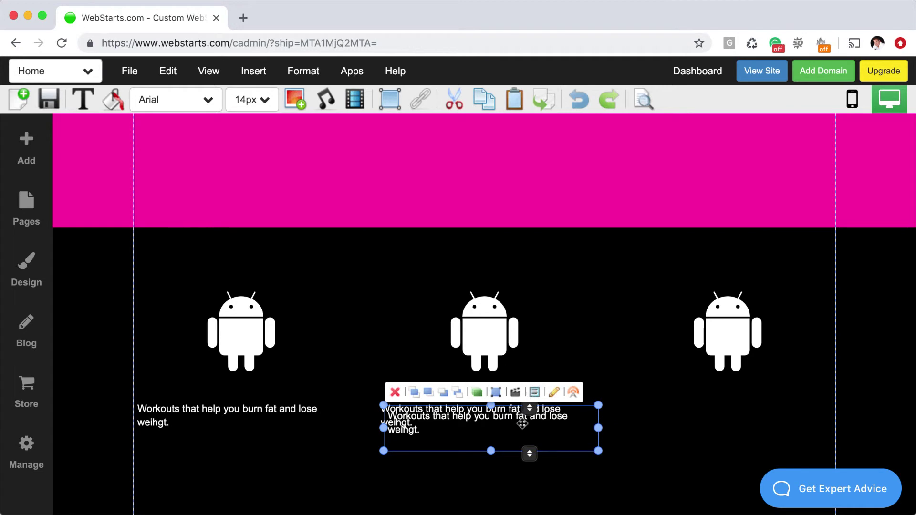
drag(523, 422, 754, 421)
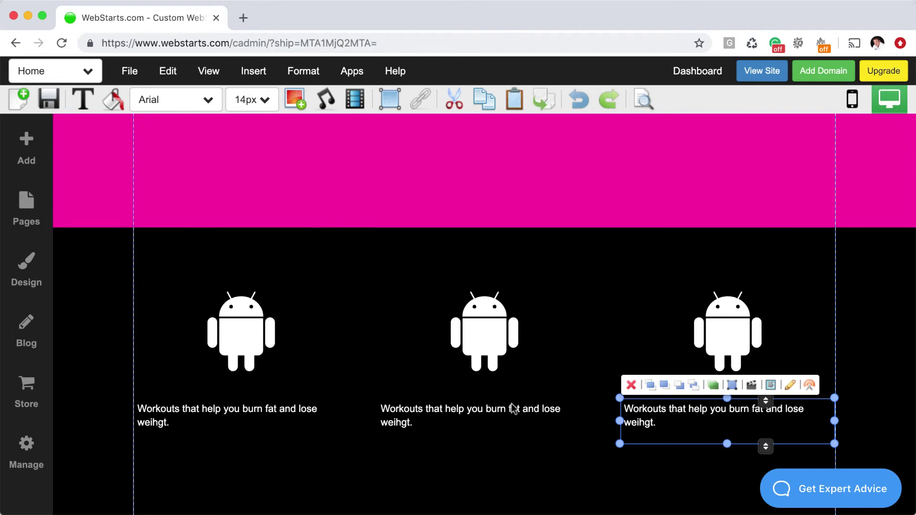
scroll(410, 408, down, 3)
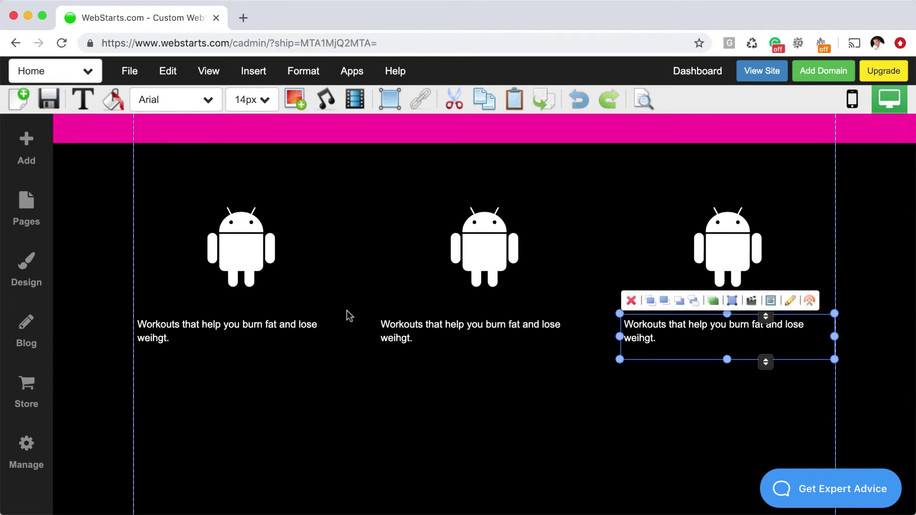
scroll(347, 311, down, 2)
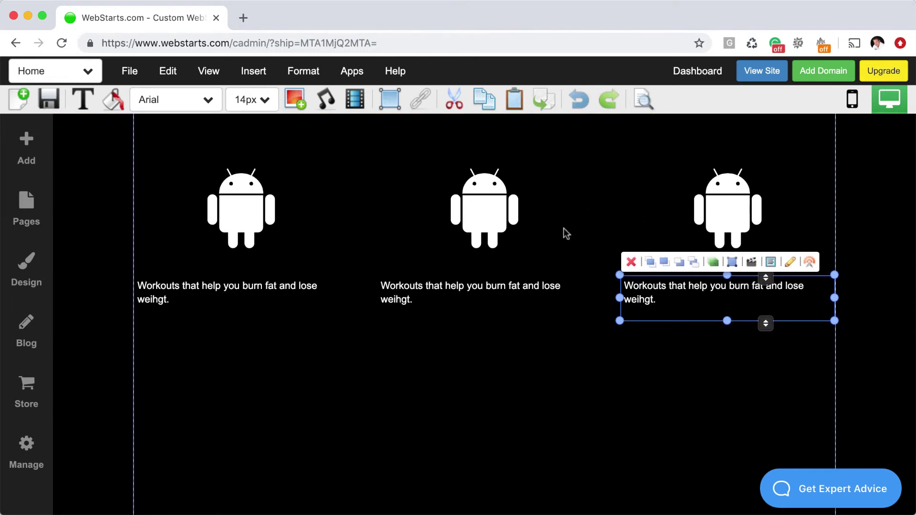
scroll(553, 410, down, 2)
click(548, 413)
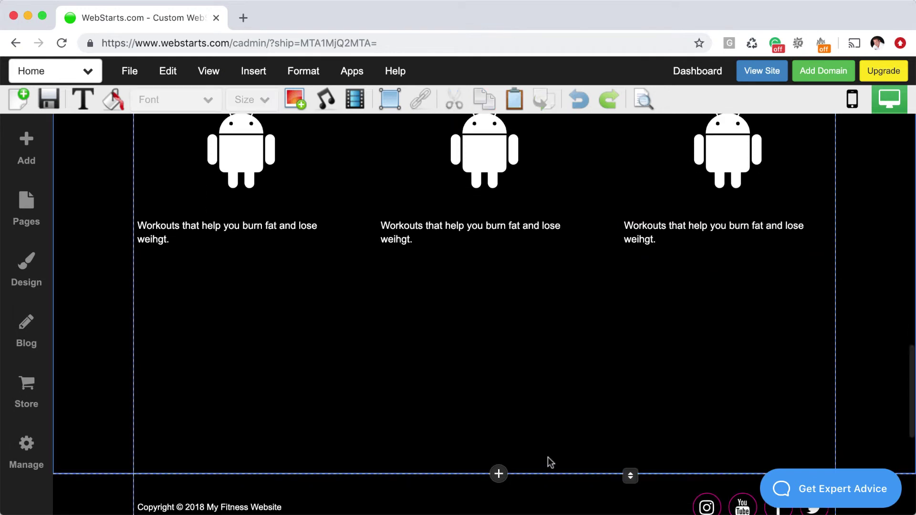
Step: Raise the black section's bottom edge and lower each Android icon with its caption about 70–84 px
drag(543, 475, 542, 370)
scroll(547, 410, up, 5)
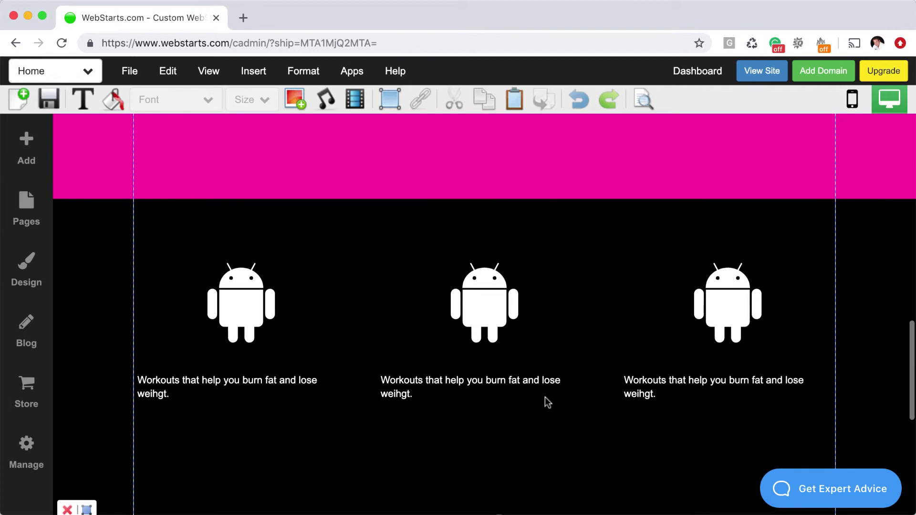
click(496, 309)
drag(495, 309, 496, 348)
click(744, 261)
drag(744, 262, 744, 300)
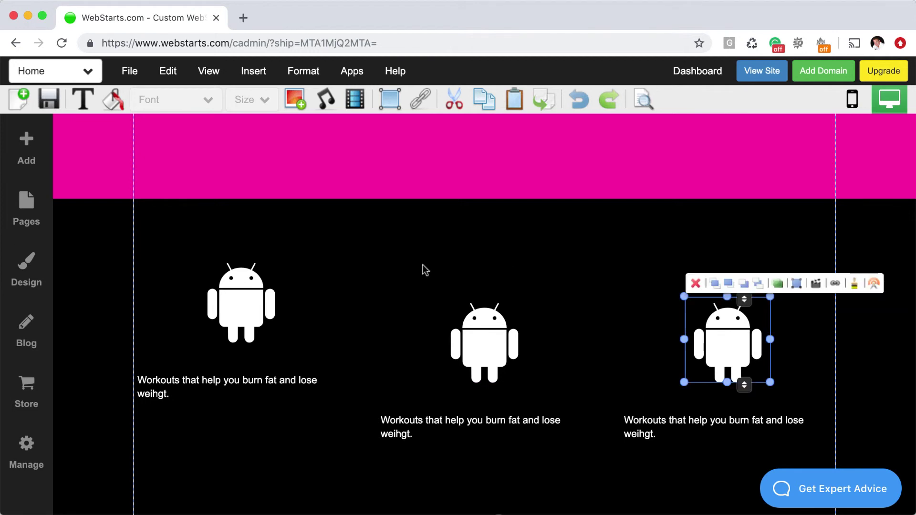
click(267, 301)
drag(260, 263, 260, 296)
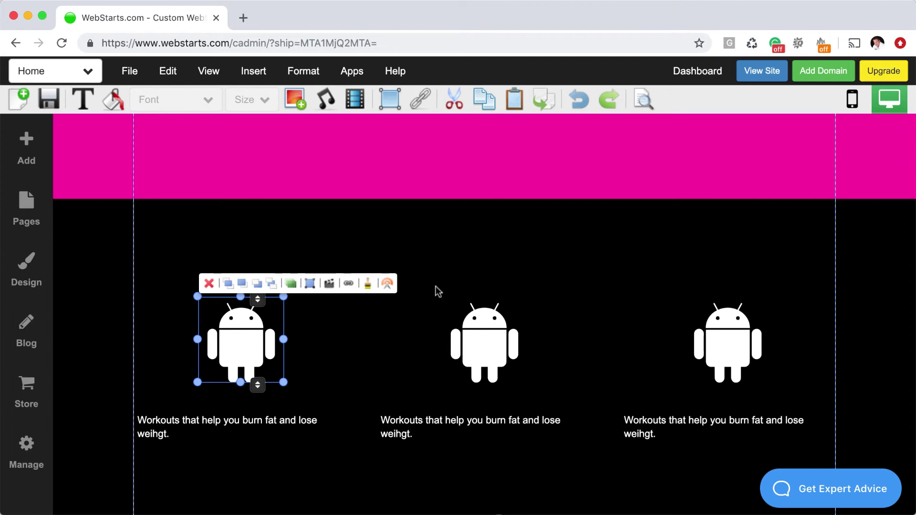
click(443, 273)
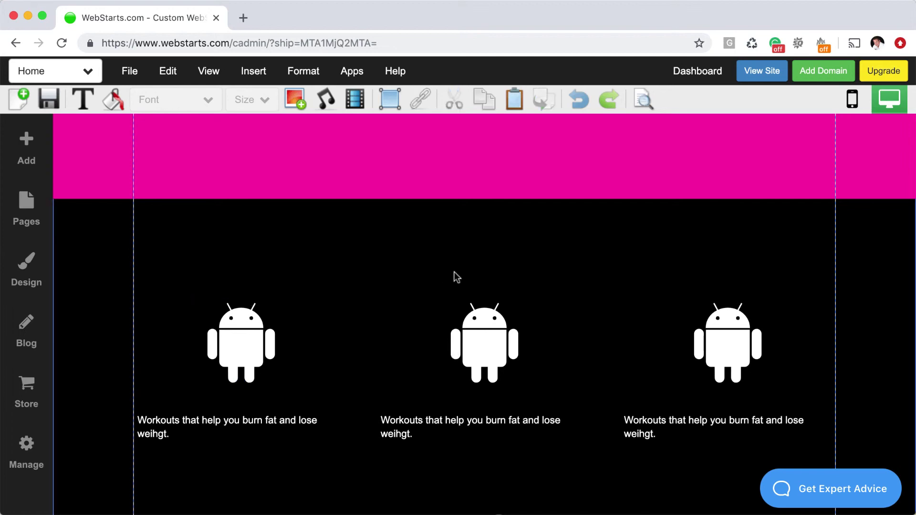
Step: Save the Home page and choose Not Now on the Saved Successfully prompt
scroll(454, 272, up, 15)
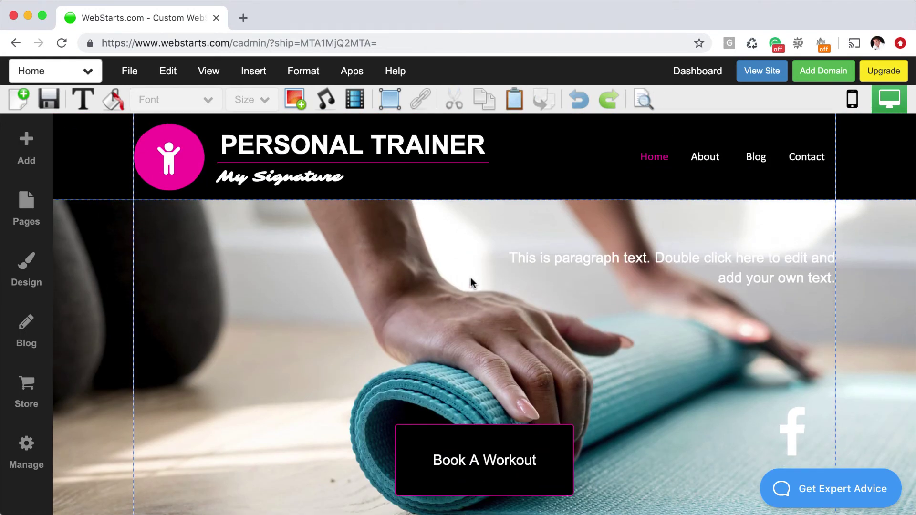
click(50, 102)
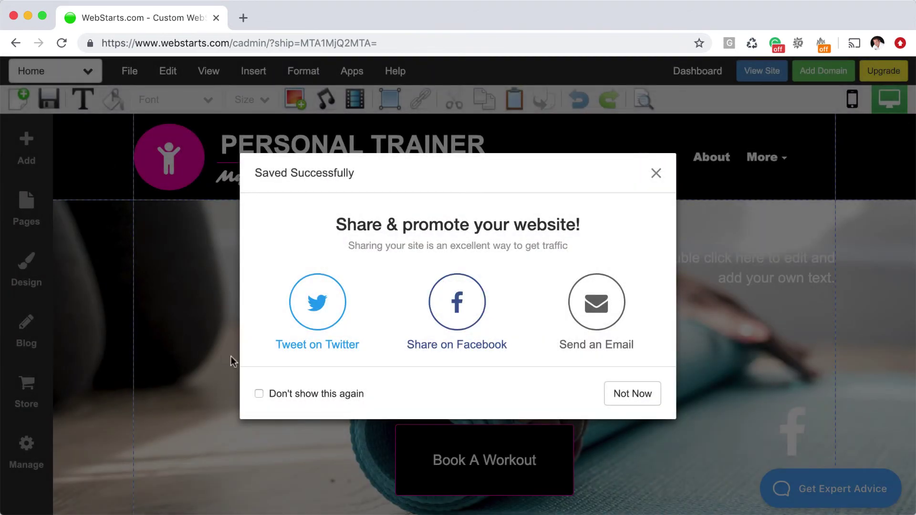
click(641, 399)
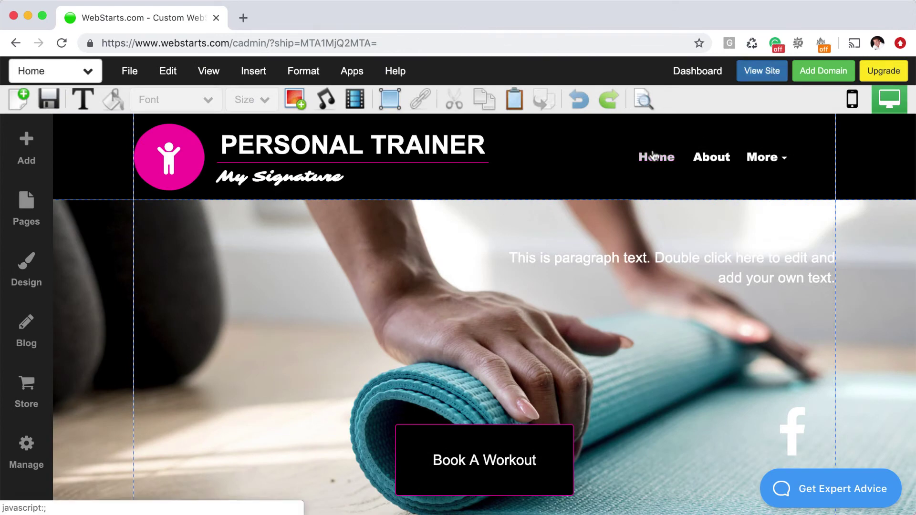
click(769, 73)
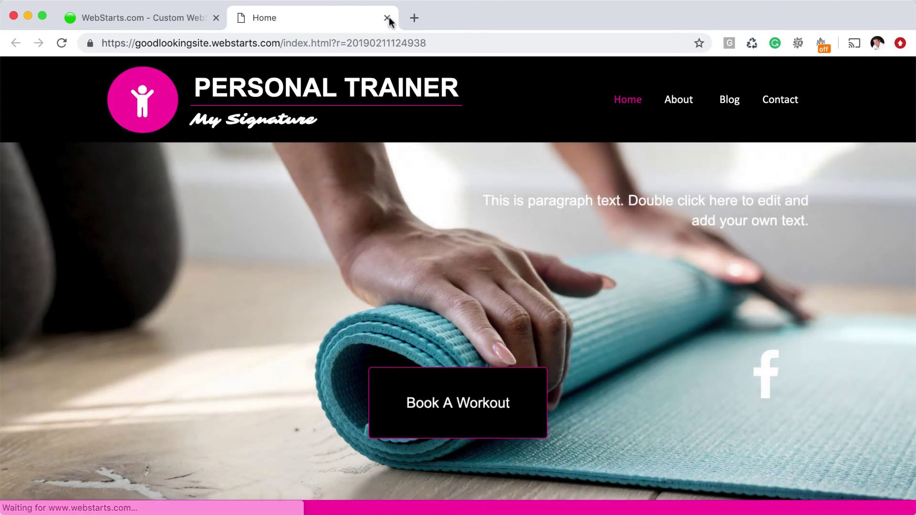
click(387, 19)
scroll(285, 300, down, 7)
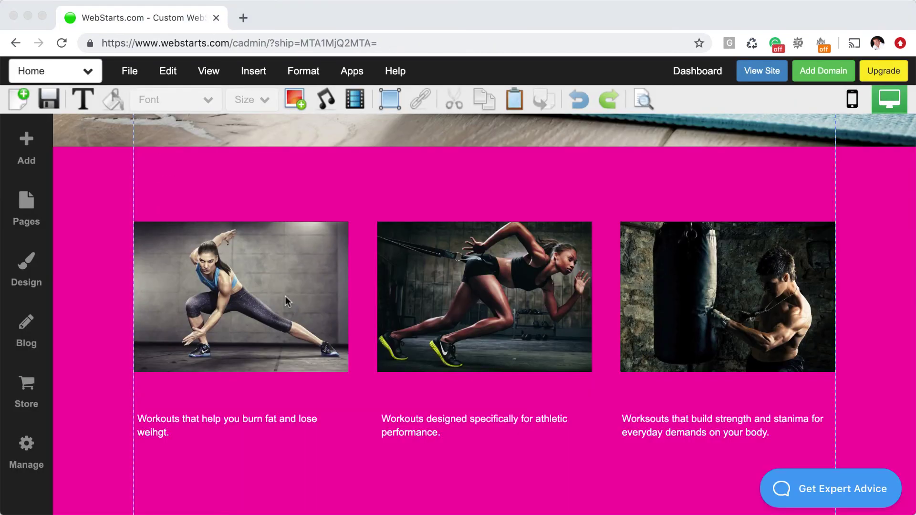